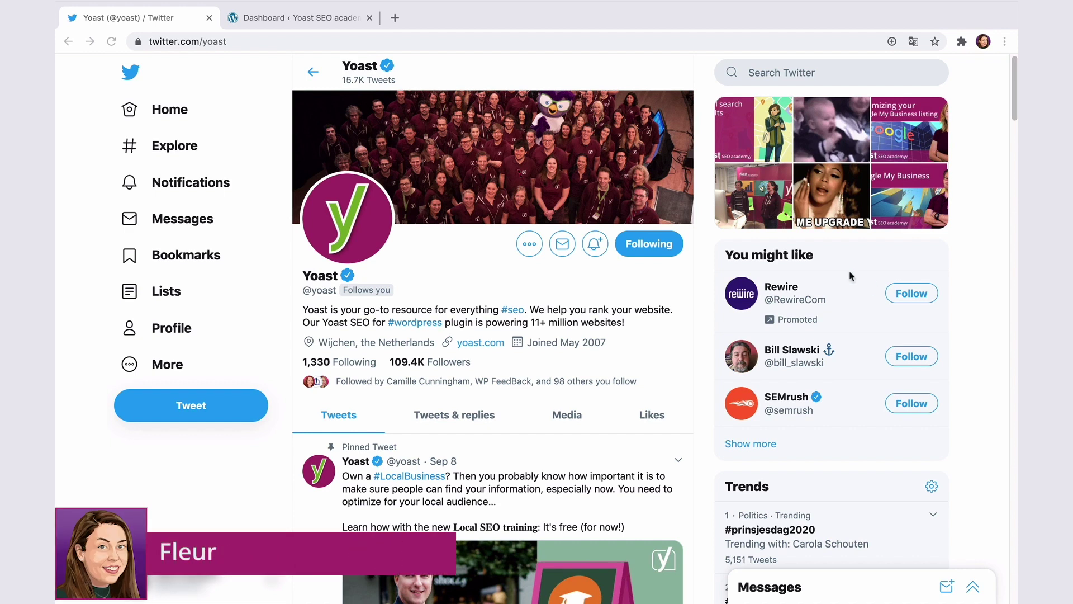
# Scroll Yoast's Twitter profile and like the pinned Local SEO training tweet
pyautogui.scroll(-2, 691, 284)
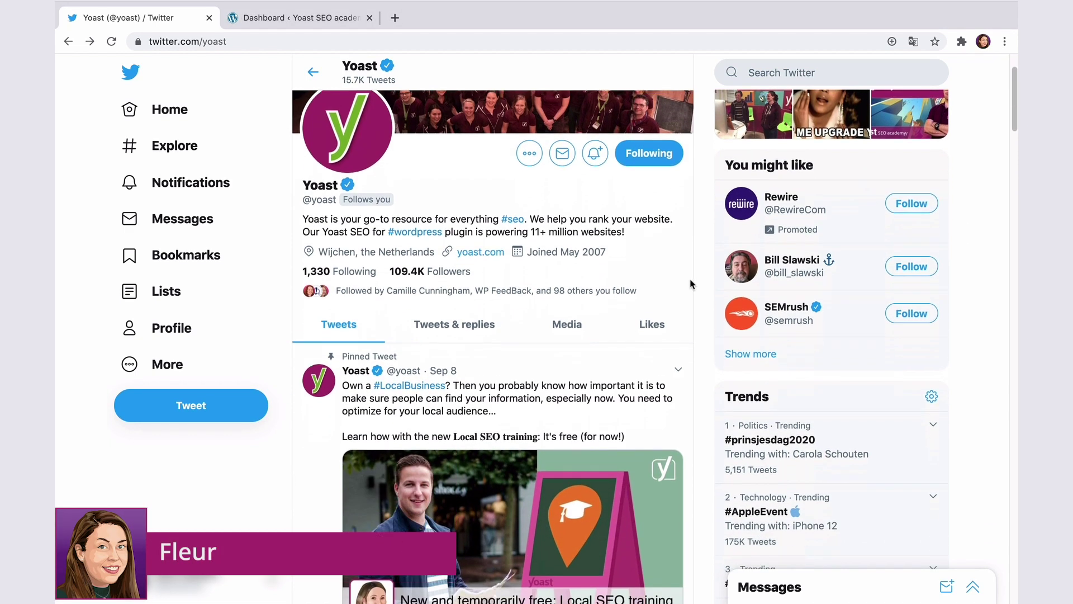
pyautogui.scroll(-3, 691, 284)
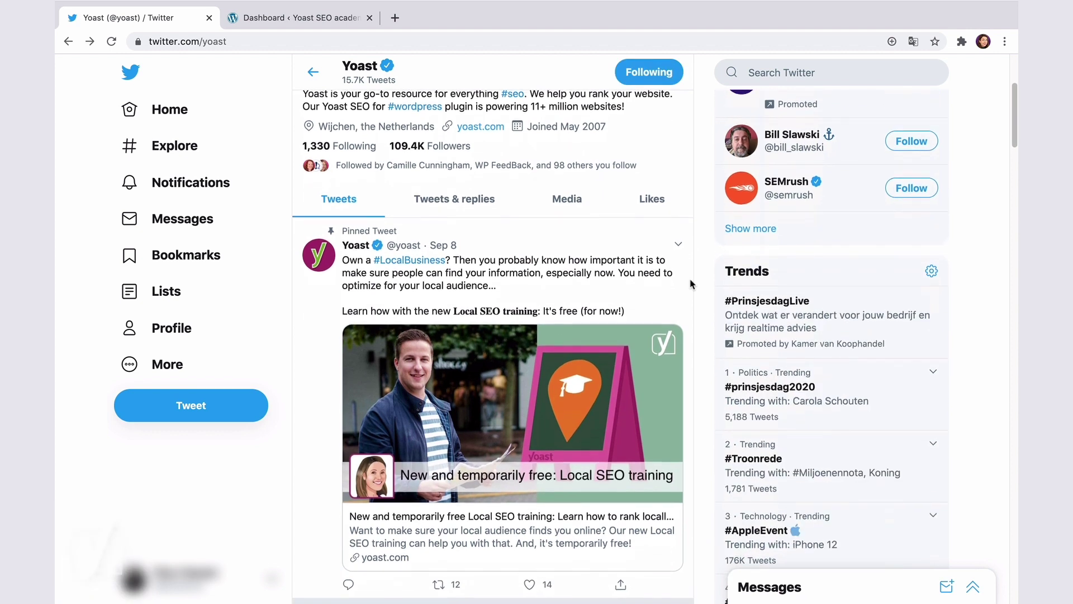
pyautogui.scroll(-2, 690, 284)
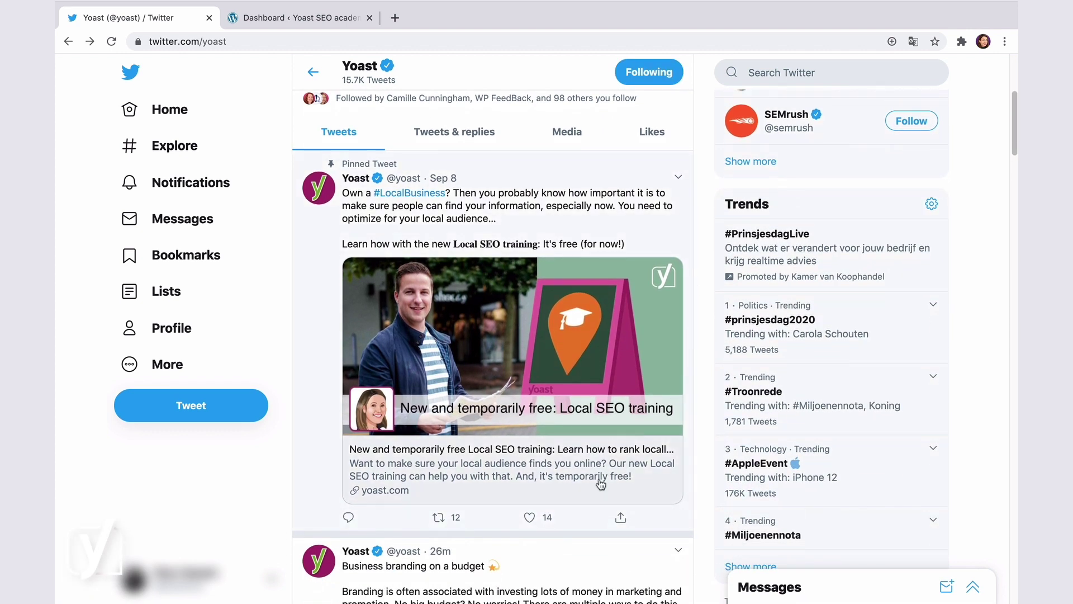
pyautogui.click(540, 519)
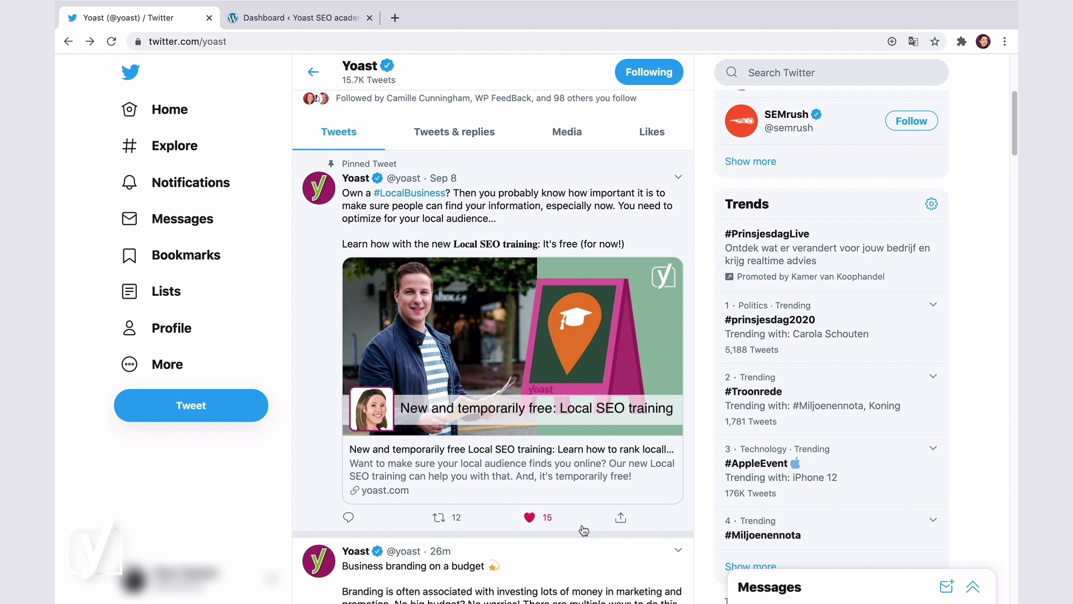
# Scroll further through the Yoast feed, then switch back to the WordPress Dashboard
pyautogui.scroll(-4, 583, 530)
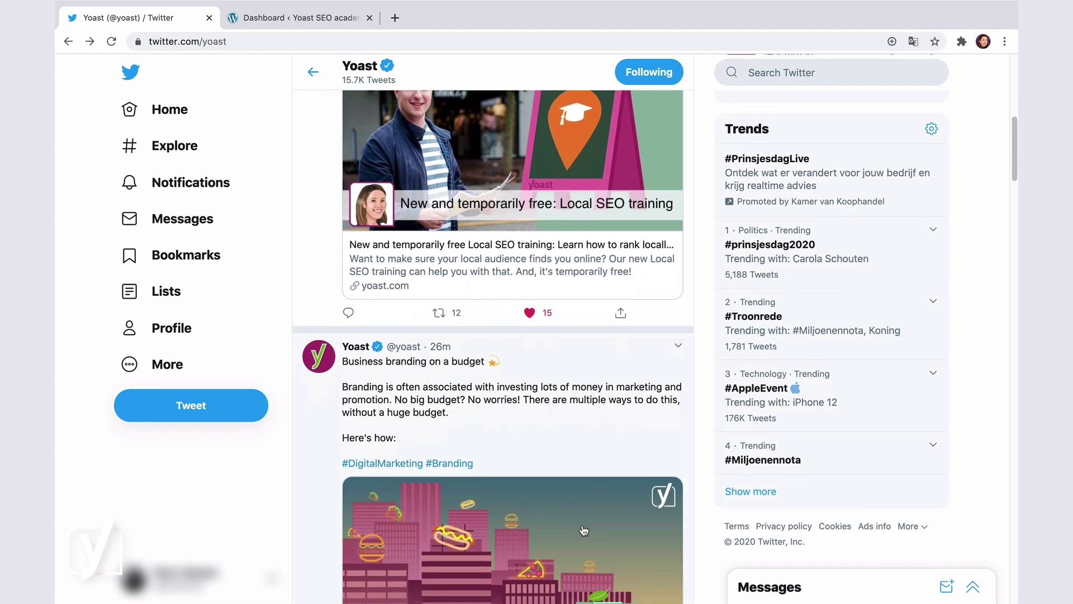
pyautogui.scroll(-3, 583, 530)
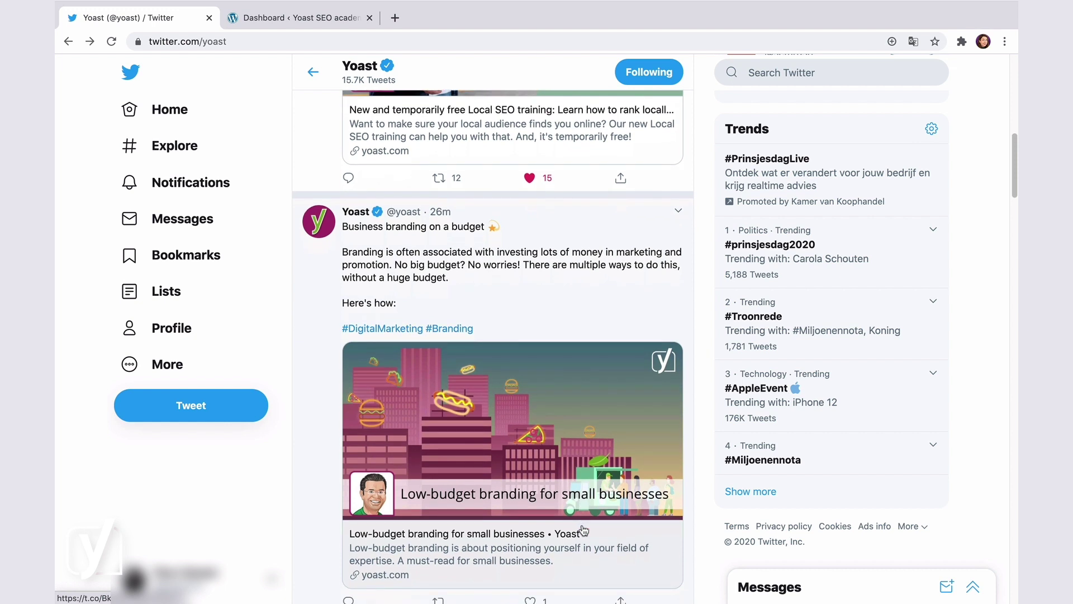
pyautogui.scroll(-4, 583, 530)
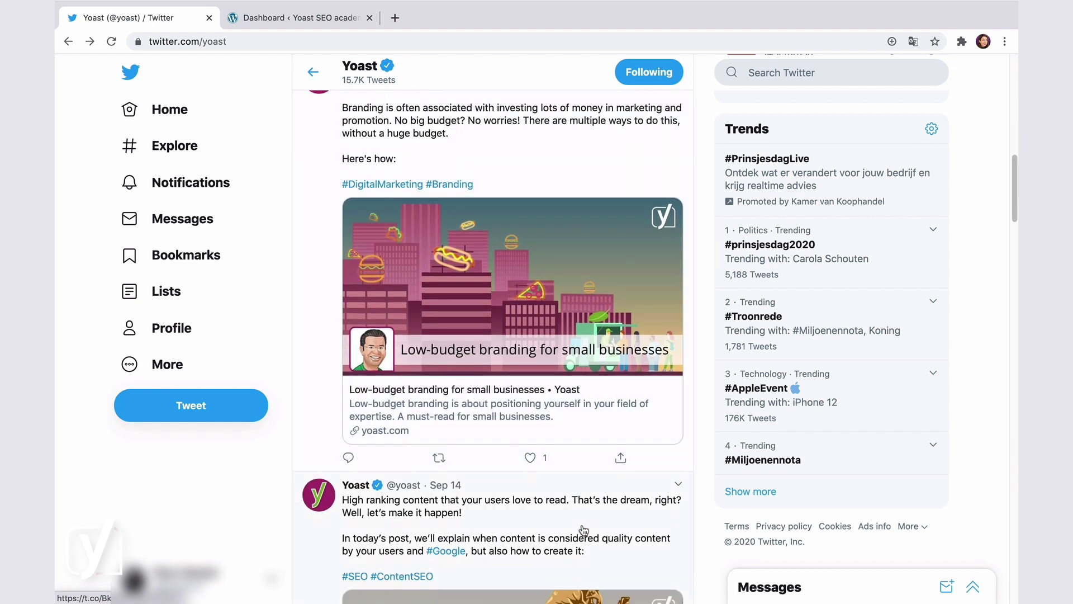
pyautogui.scroll(-5, 584, 530)
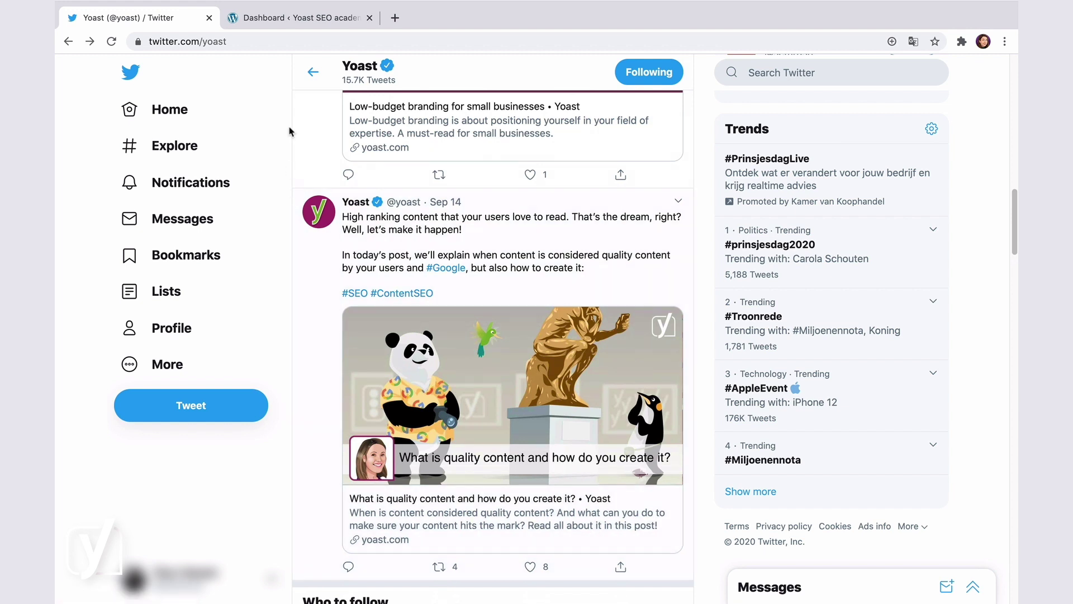
pyautogui.click(295, 28)
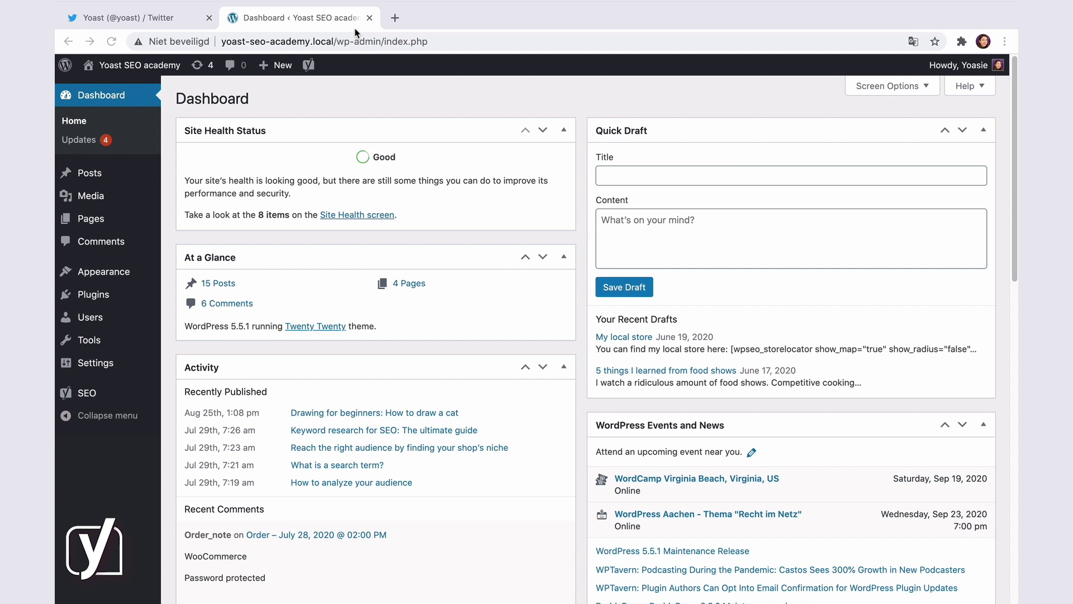
pyautogui.click(109, 396)
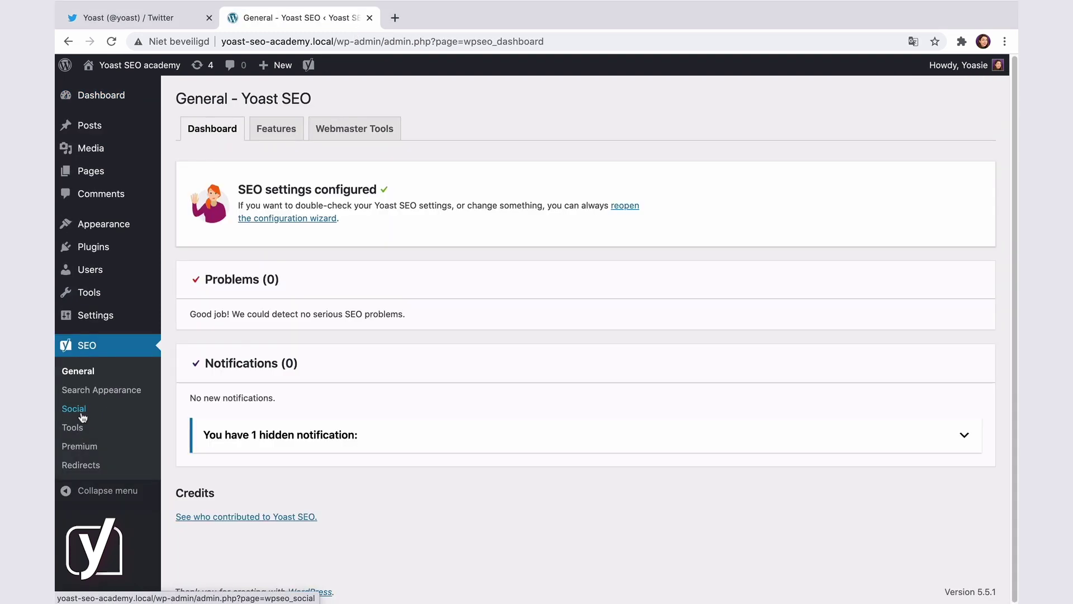
pyautogui.click(80, 412)
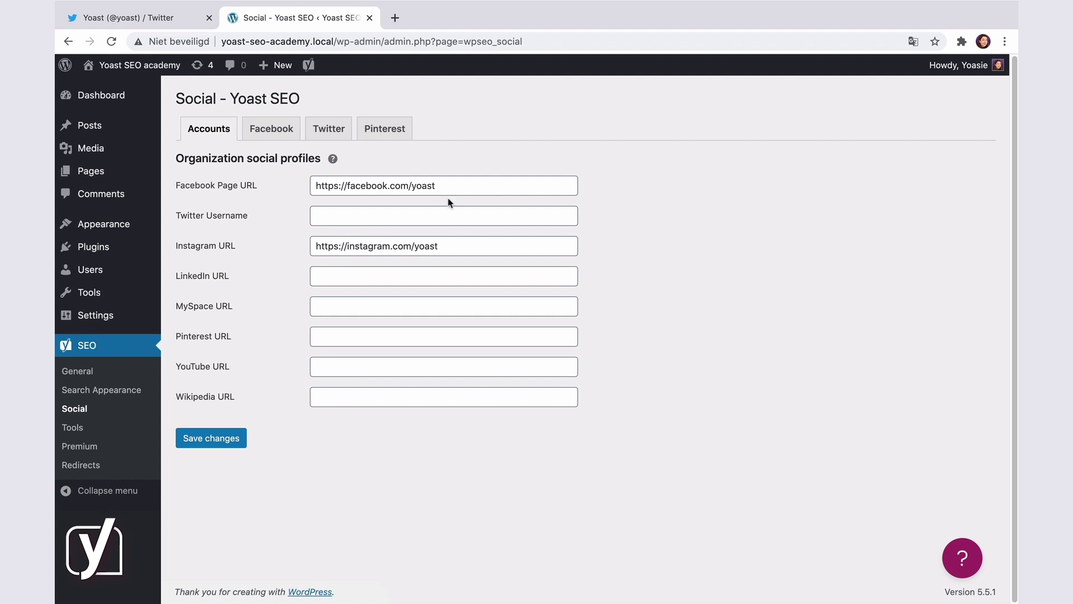
pyautogui.click(378, 217)
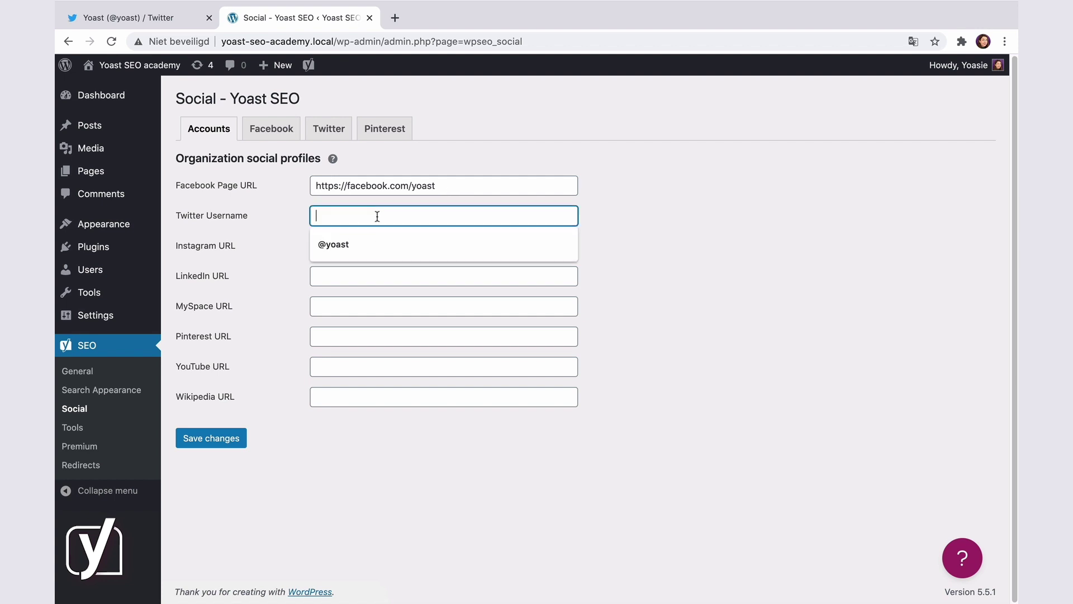
pyautogui.write('@yoast')
pyautogui.press('Down')
pyautogui.press('Return')
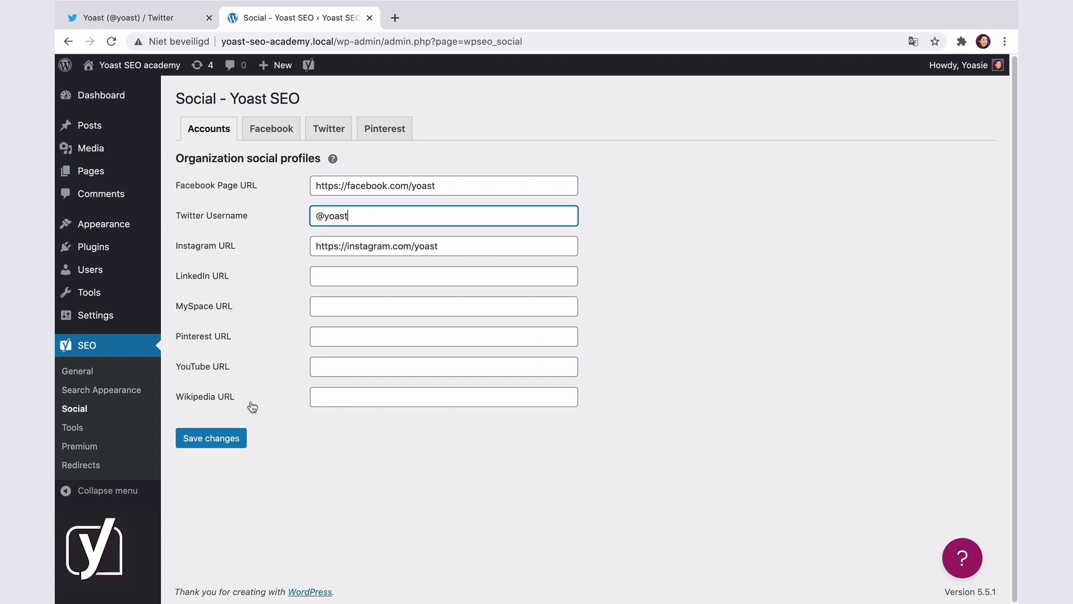
pyautogui.click(226, 444)
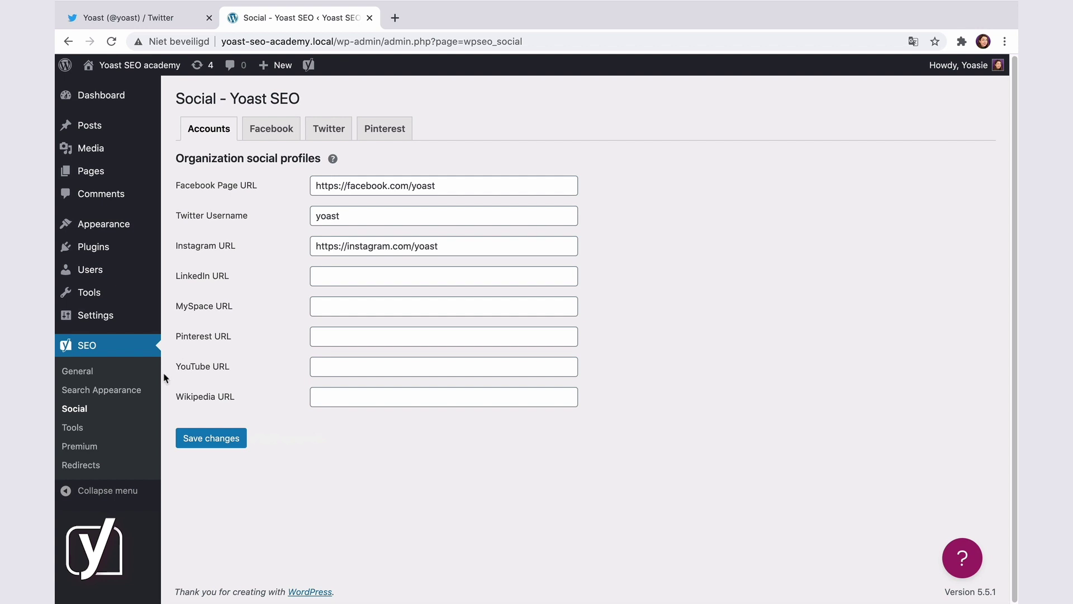
# In Search Appearance, set the Knowledge Graph to Person, select the current user, and save
pyautogui.click(131, 395)
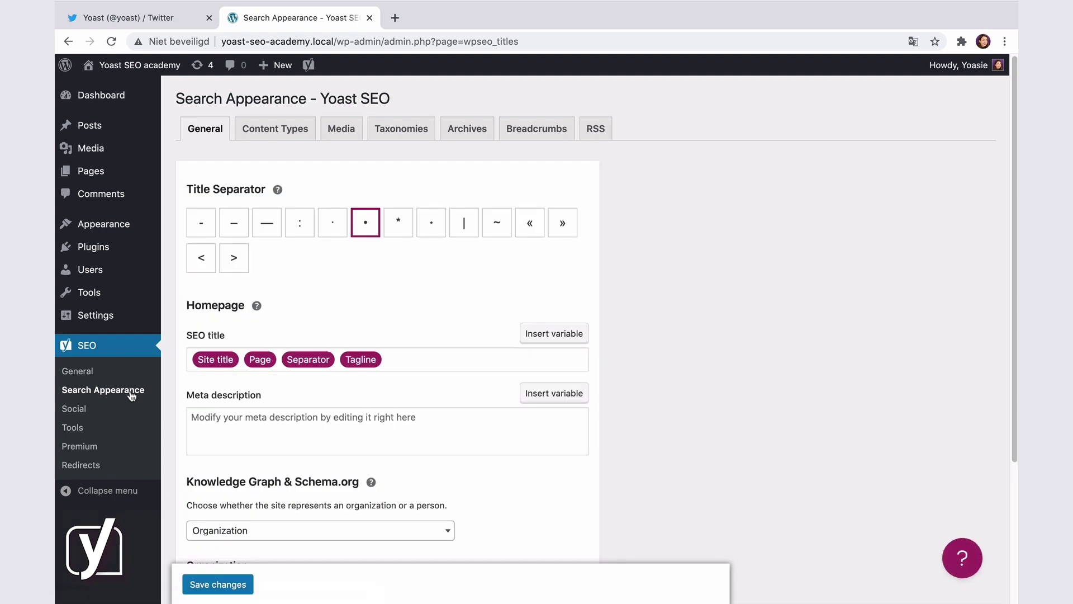
pyautogui.scroll(-3, 361, 325)
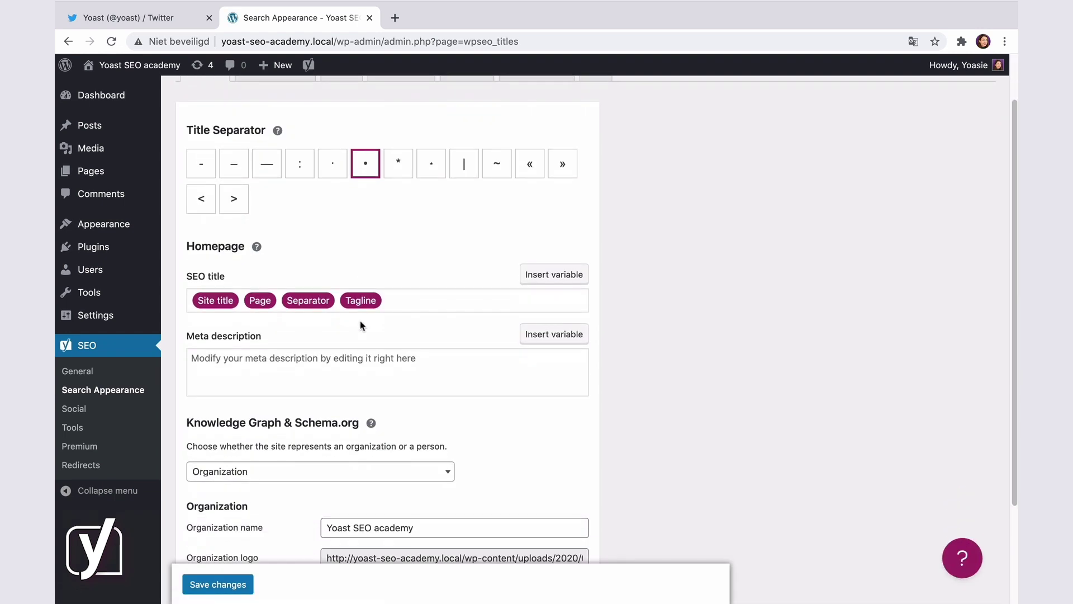
pyautogui.scroll(-3, 361, 325)
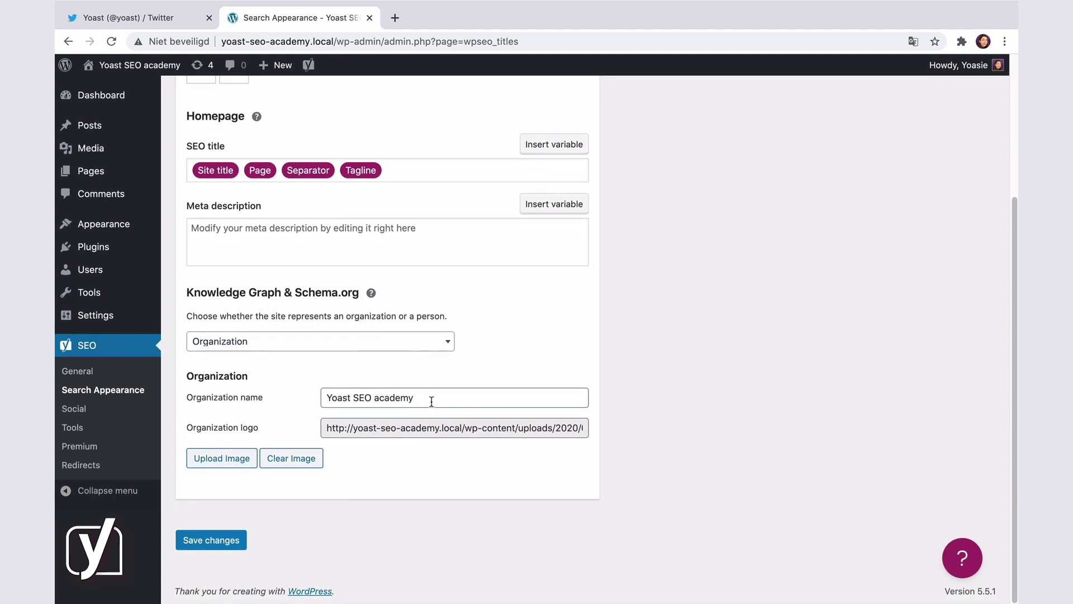
pyautogui.click(447, 346)
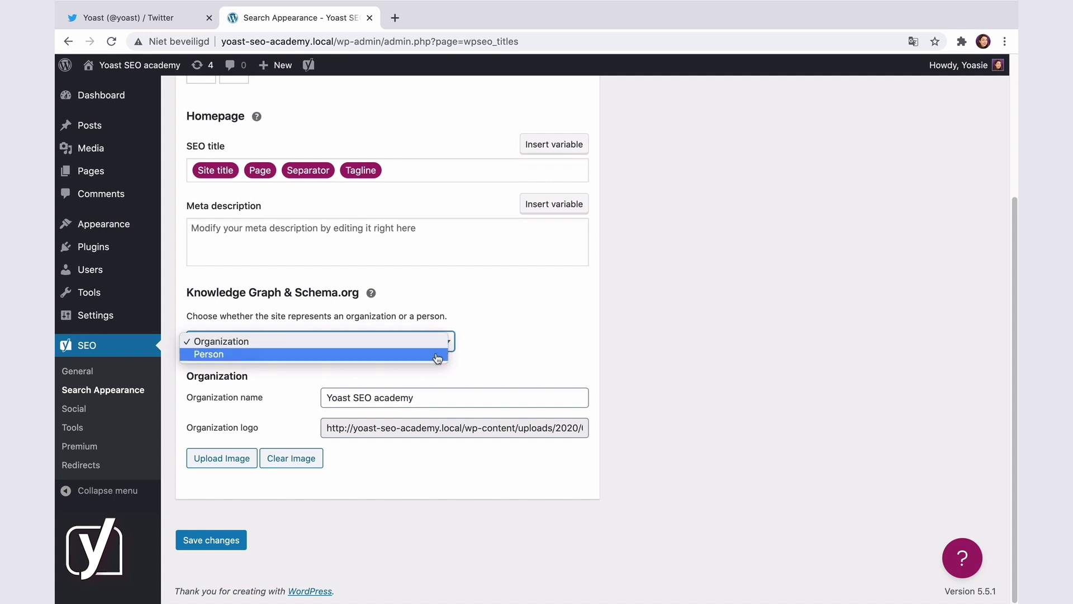
pyautogui.click(437, 354)
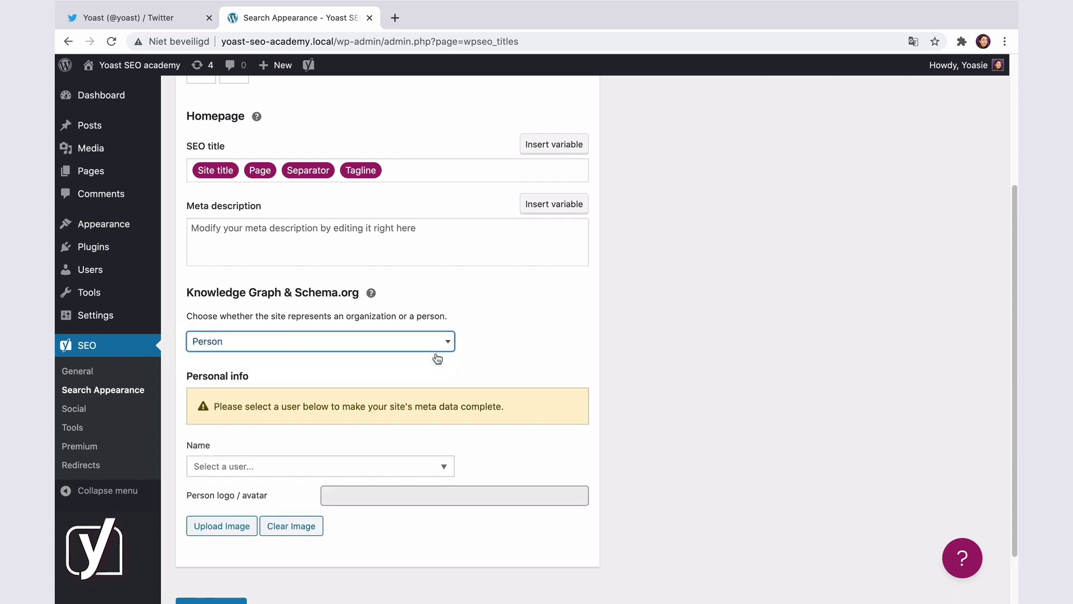
pyautogui.click(335, 465)
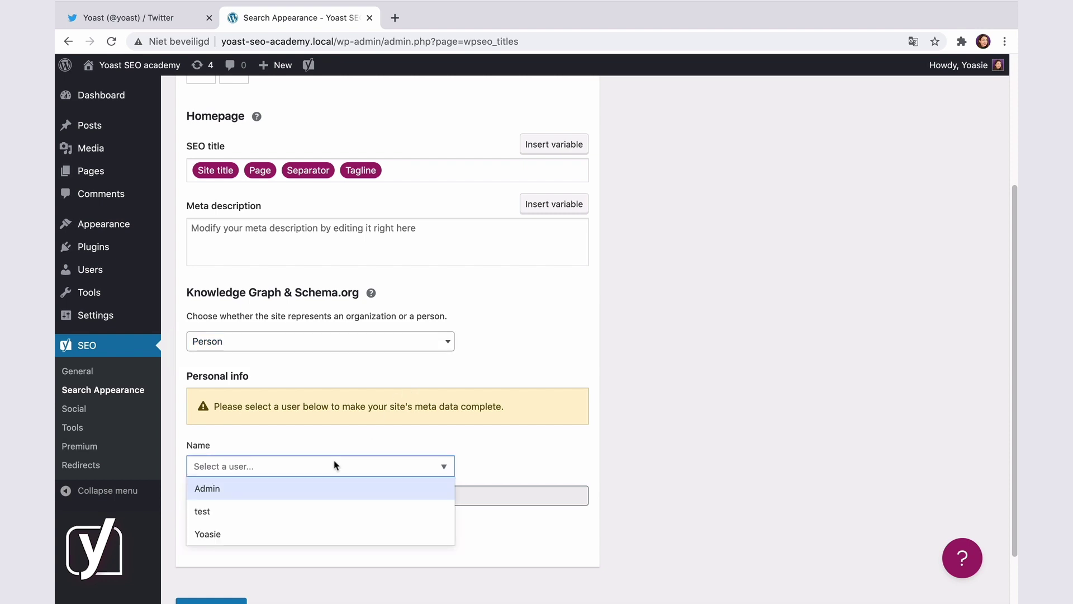
pyautogui.click(280, 532)
pyautogui.scroll(-2, 333, 471)
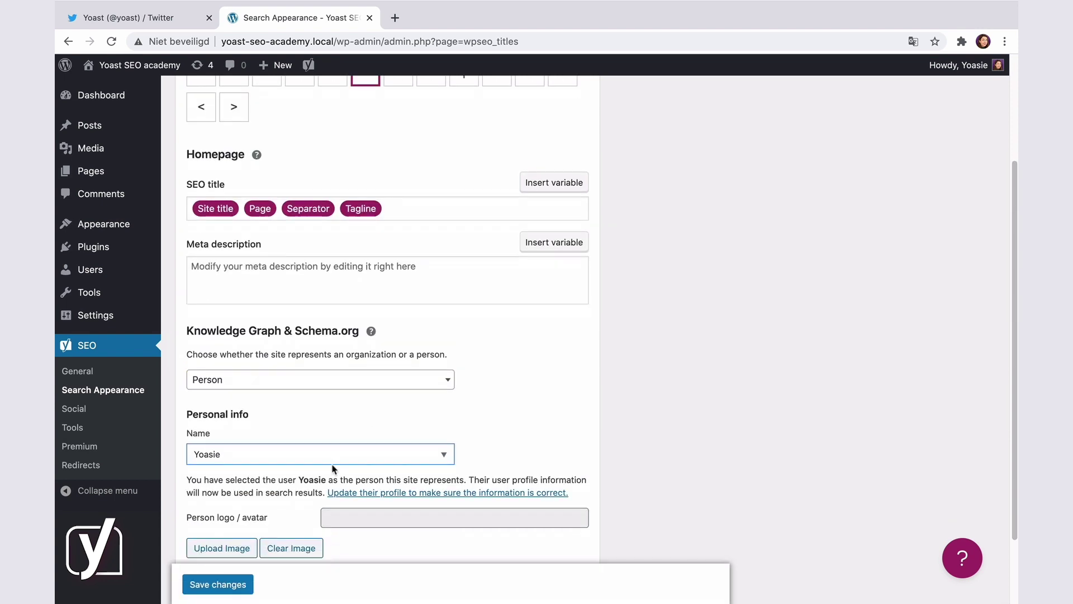
pyautogui.click(240, 584)
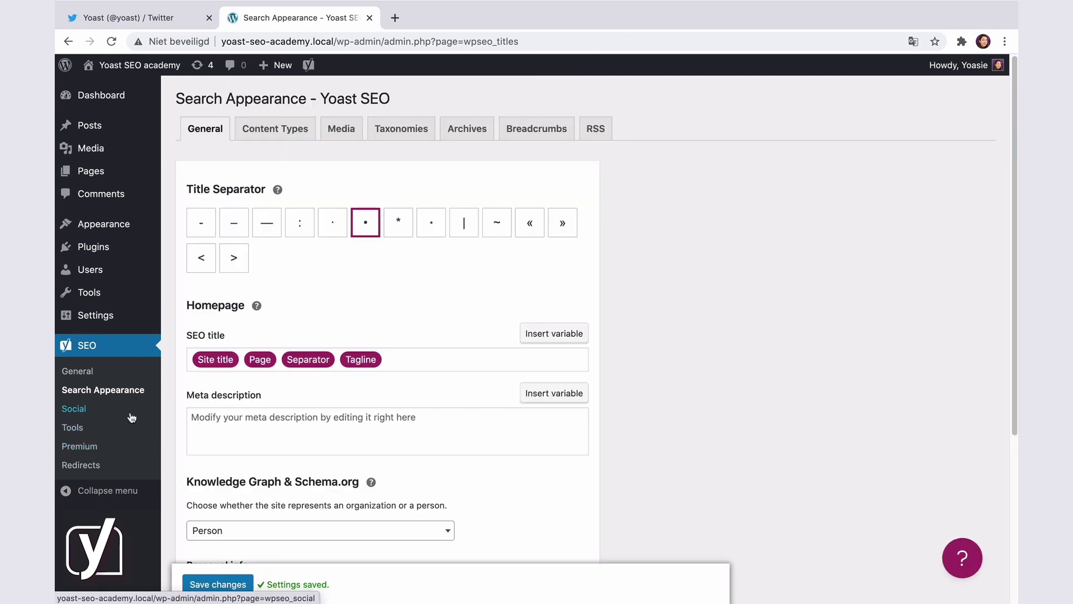
# Open the current user's profile and scroll down to its empty social profile URL fields
pyautogui.click(120, 407)
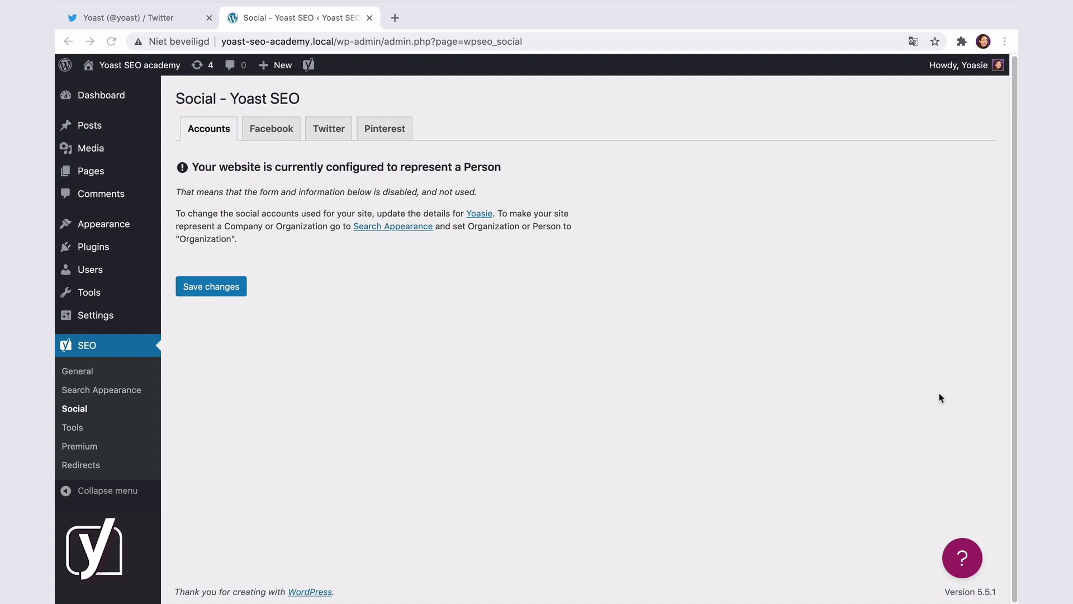
pyautogui.moveTo(977, 67)
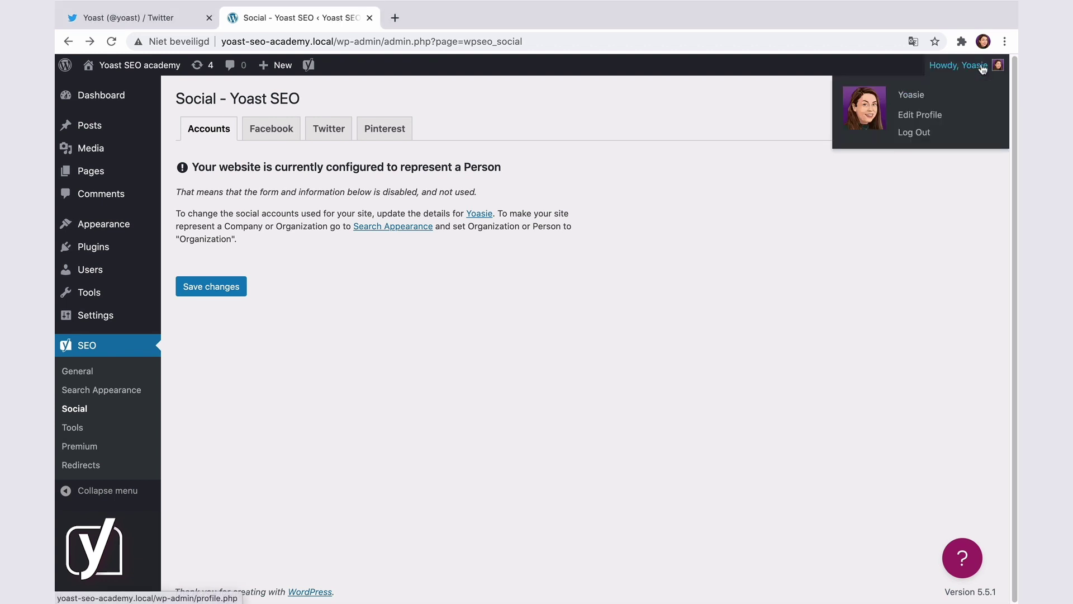
pyautogui.click(939, 118)
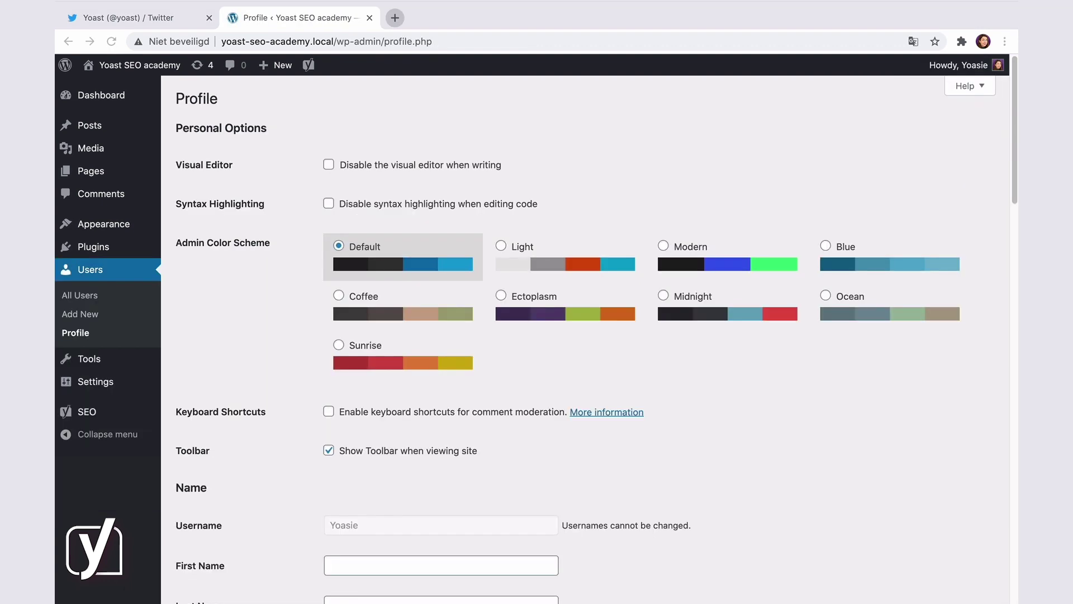
pyautogui.scroll(-5, 746, 340)
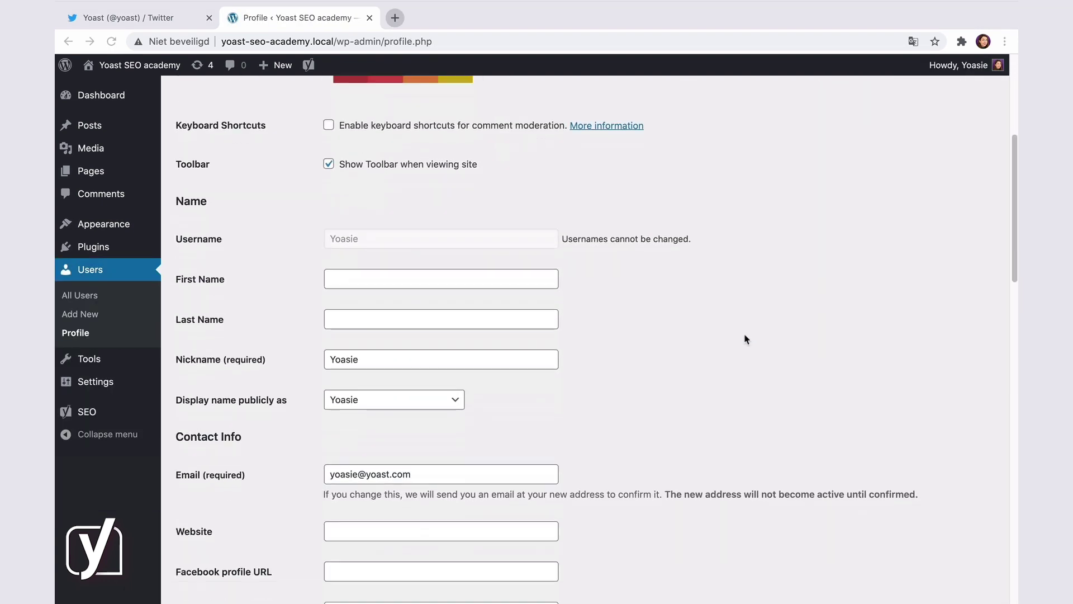
pyautogui.scroll(-7, 746, 340)
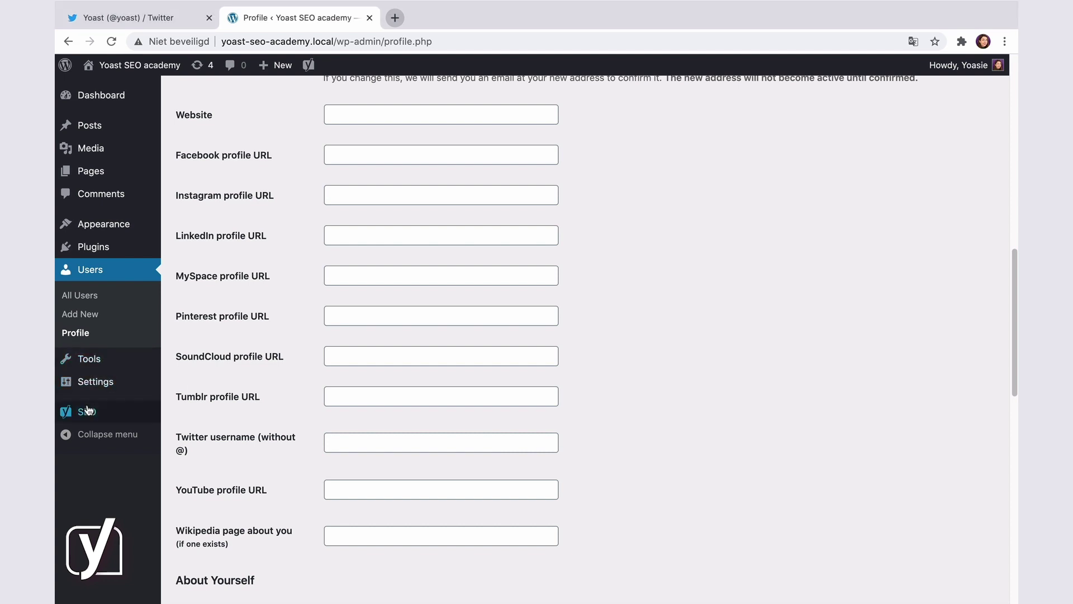
# Show the Facebook tab of Yoast's Social settings, where Open Graph meta data is Enabled
pyautogui.moveTo(90, 411)
pyautogui.click(180, 451)
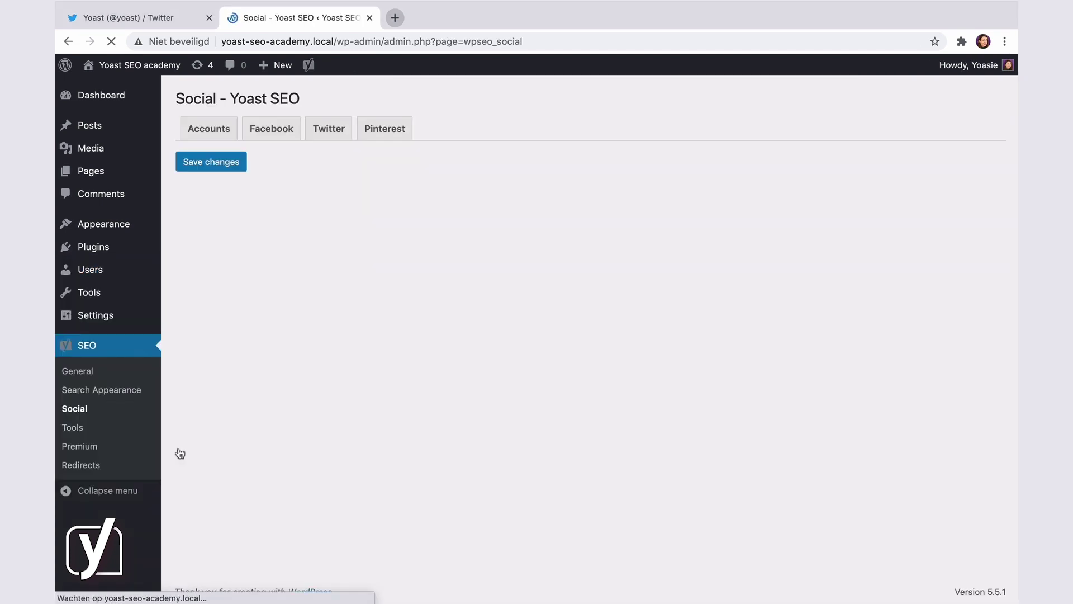
pyautogui.click(283, 137)
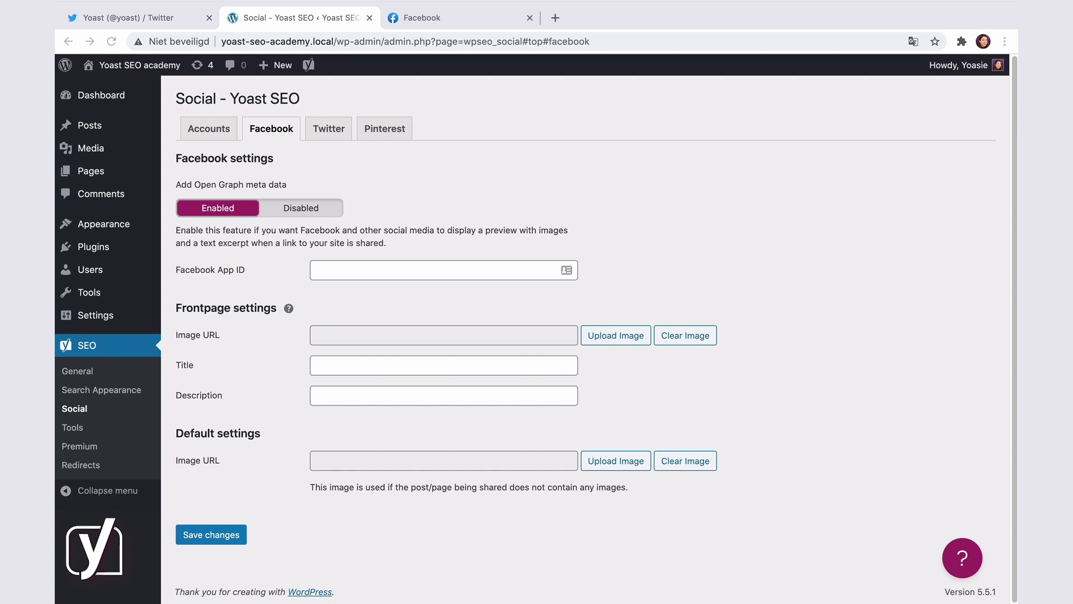
pyautogui.click(798, 360)
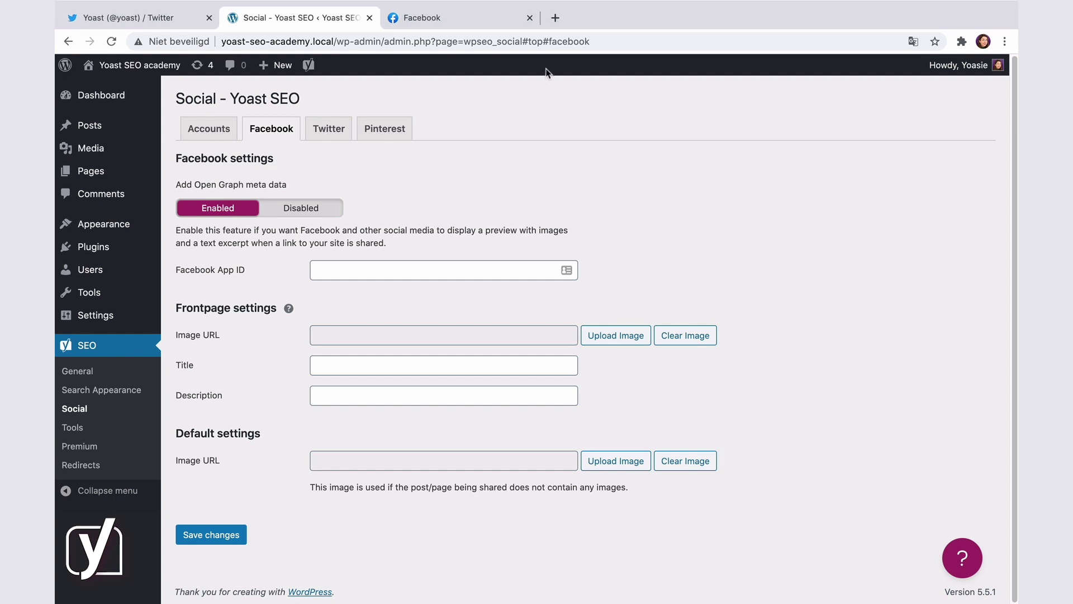
pyautogui.click(464, 18)
pyautogui.write('https://yoast.com/')
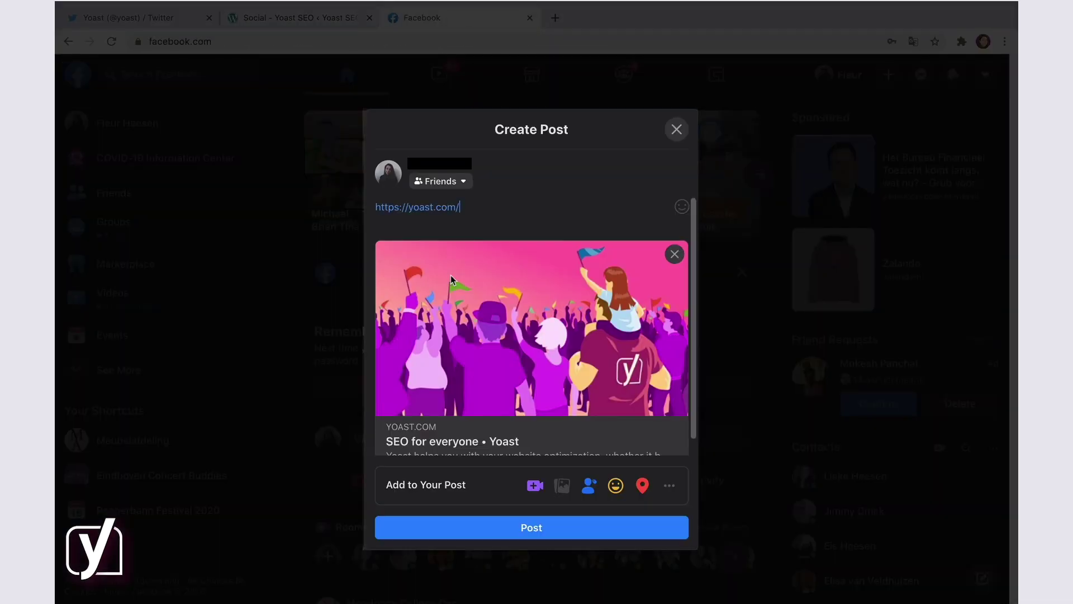
pyautogui.hotkey('ctrl', 'a')
pyautogui.press('BackSpace')
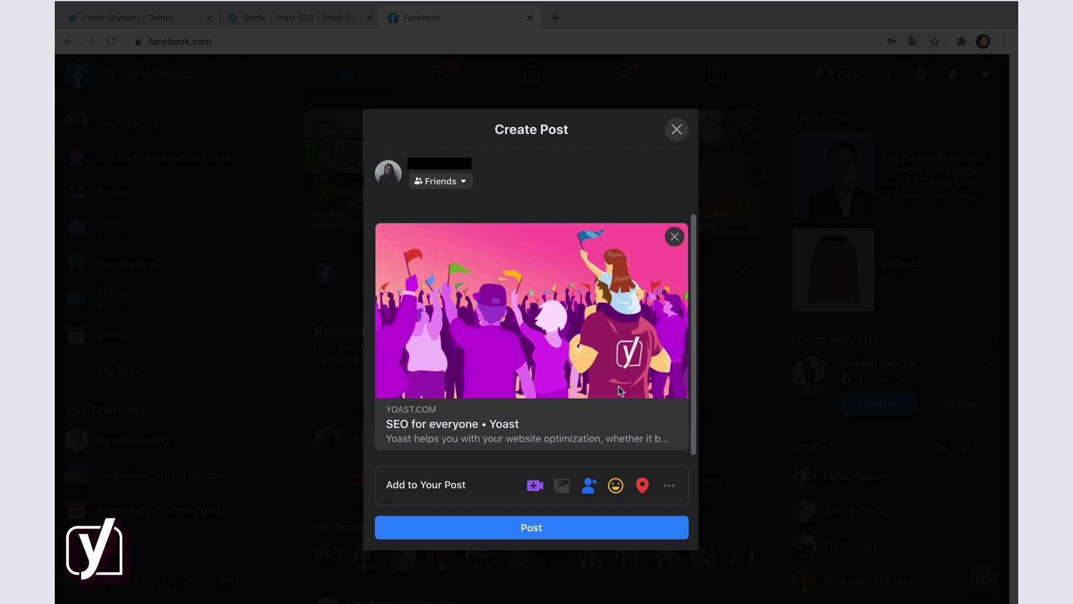
pyautogui.click(316, 15)
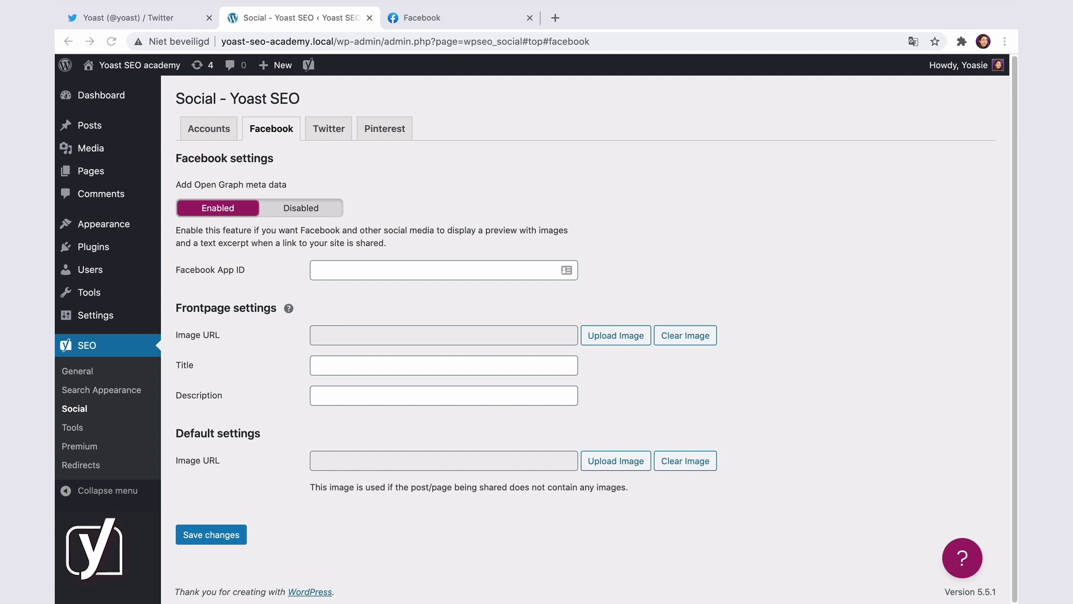
pyautogui.click(836, 408)
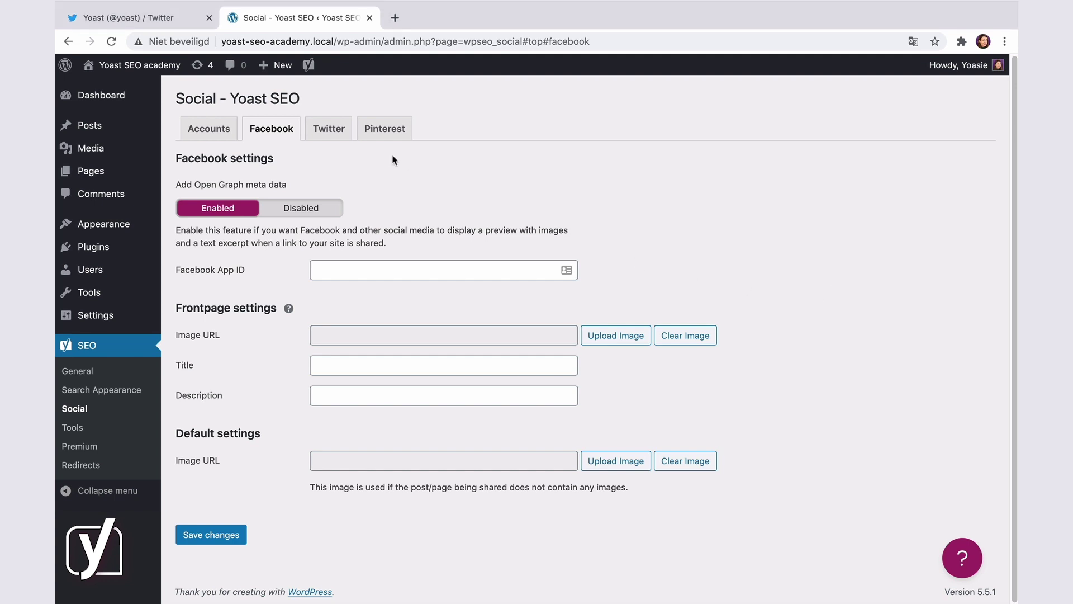
# On the Twitter settings, toggle card meta data off and back on, then view the default card types
pyautogui.click(340, 133)
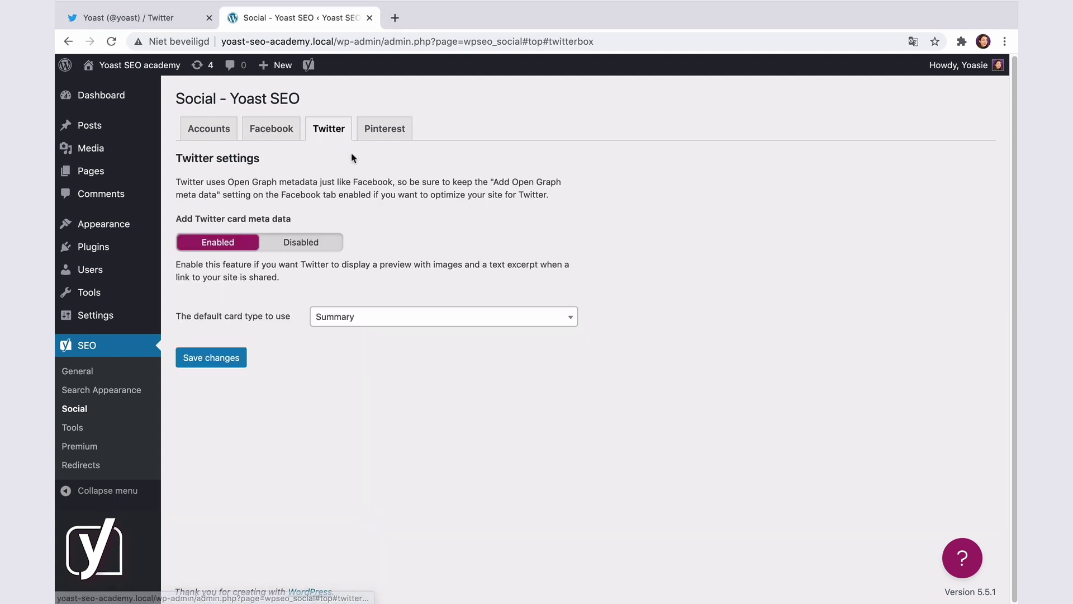
pyautogui.click(301, 242)
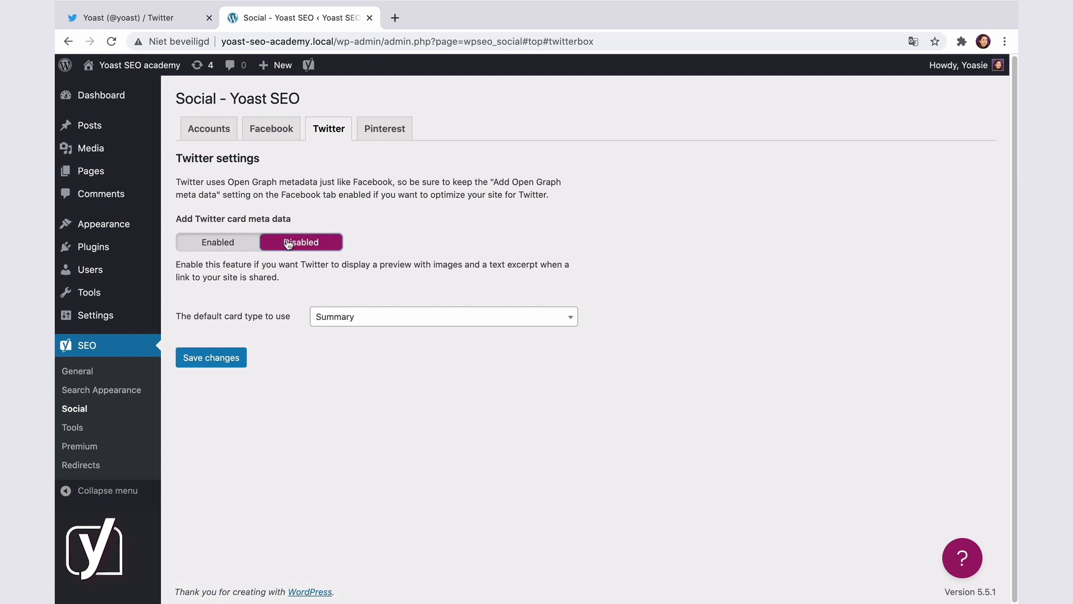
pyautogui.click(253, 246)
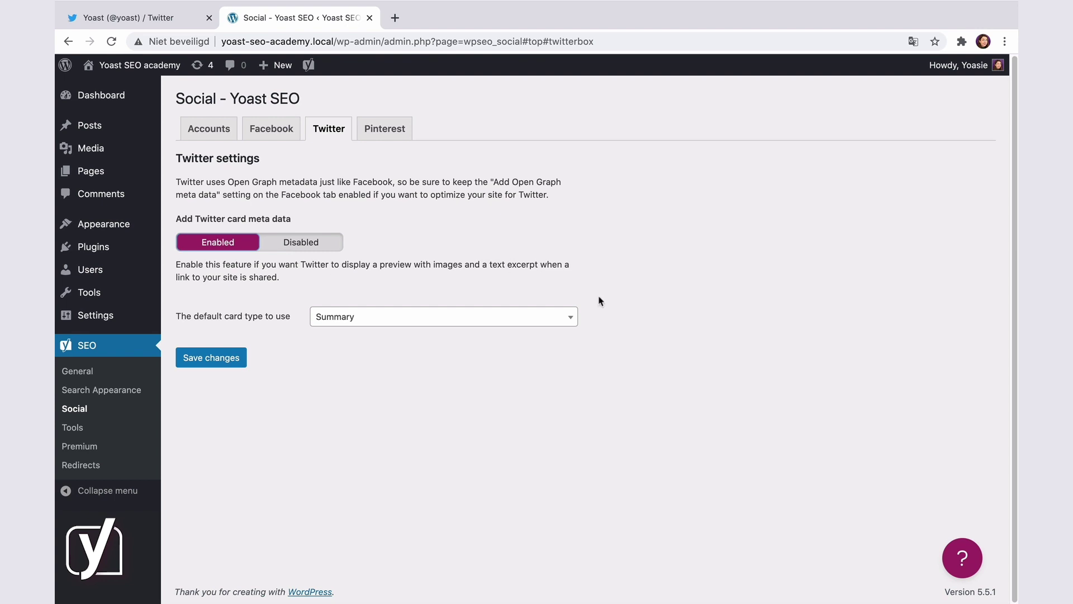
pyautogui.click(571, 322)
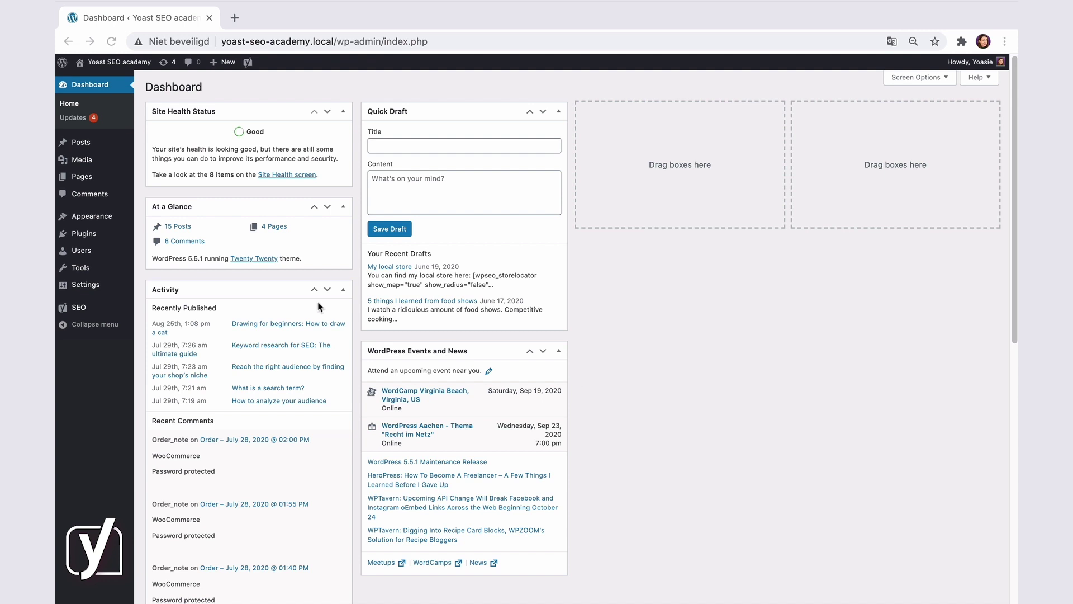
# Open the 'Keyword research for SEO' post and check its Facebook and Twitter previews in the sidebar
pyautogui.click(81, 148)
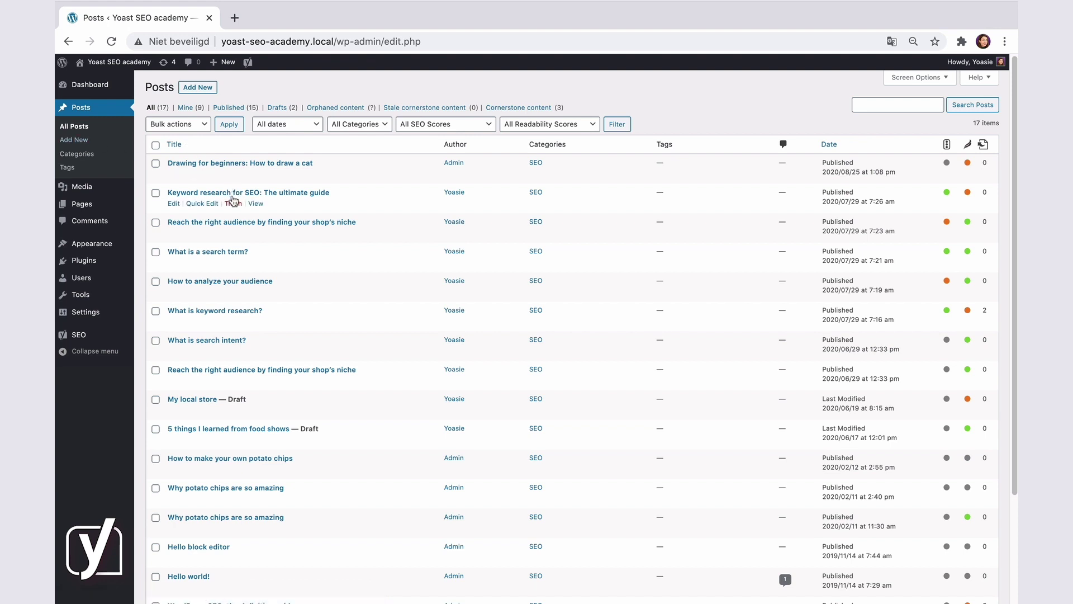
pyautogui.click(232, 193)
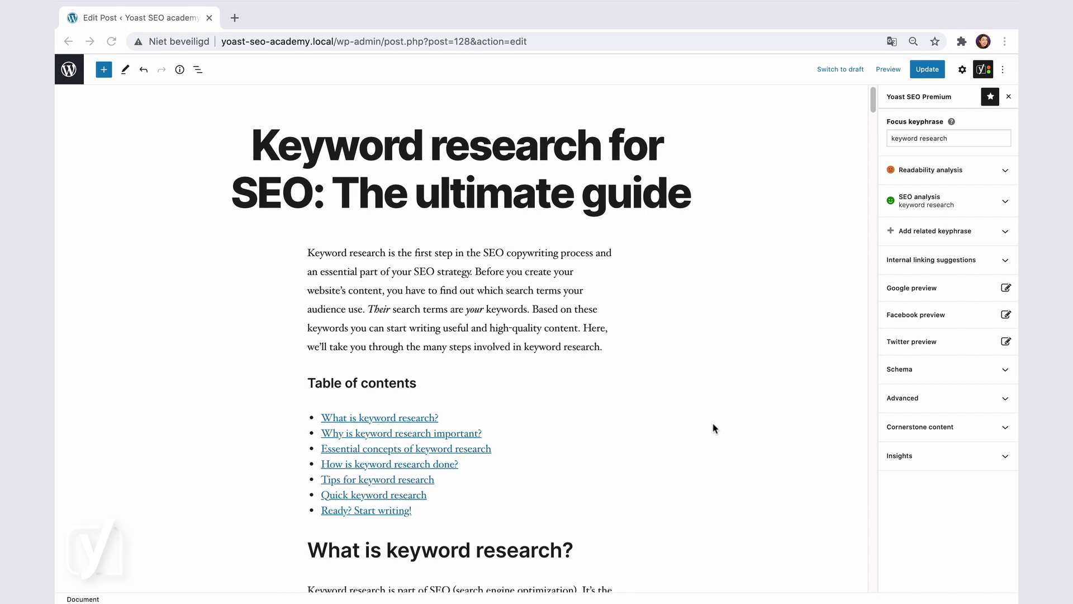
pyautogui.click(952, 322)
pyautogui.click(741, 96)
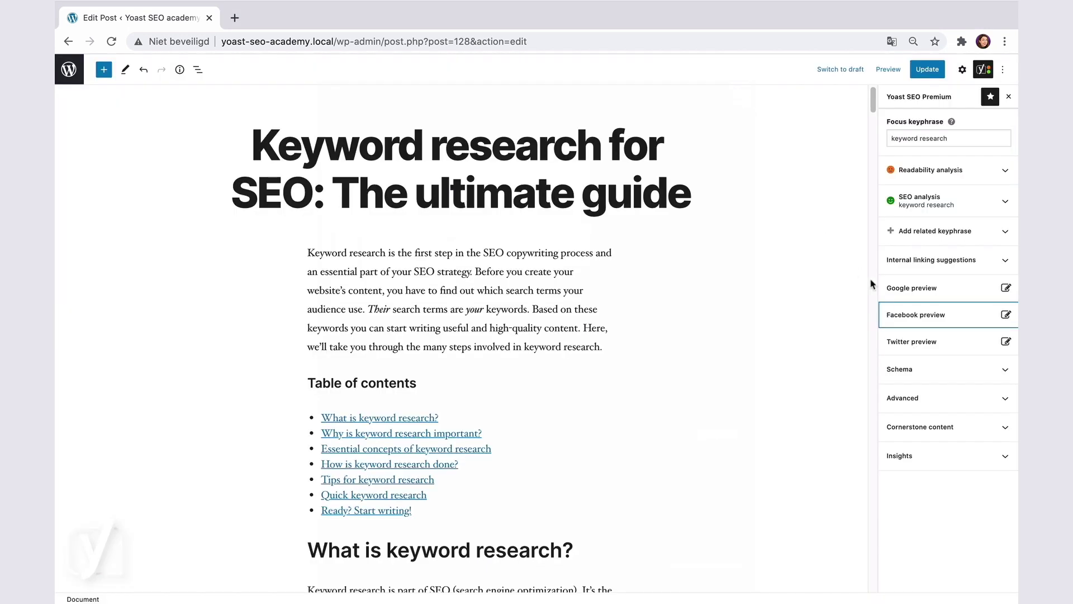
pyautogui.click(912, 338)
pyautogui.click(740, 95)
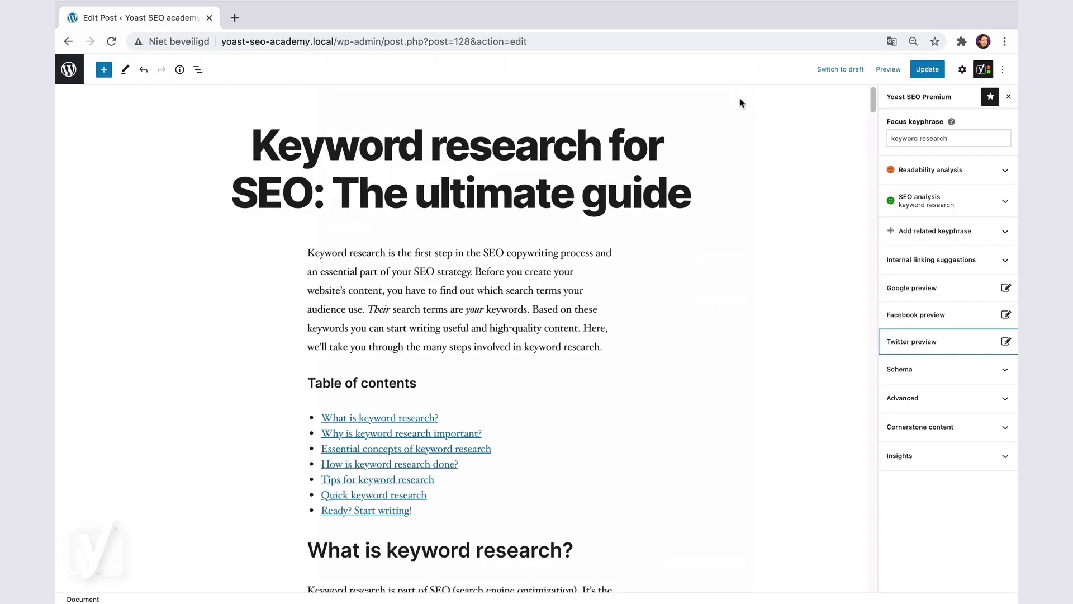
# Scroll to the Yoast metabox's Facebook preview with its custom image, title and description
pyautogui.moveTo(870, 98); pyautogui.dragTo(864, 581)
pyautogui.scroll(4, 594, 354)
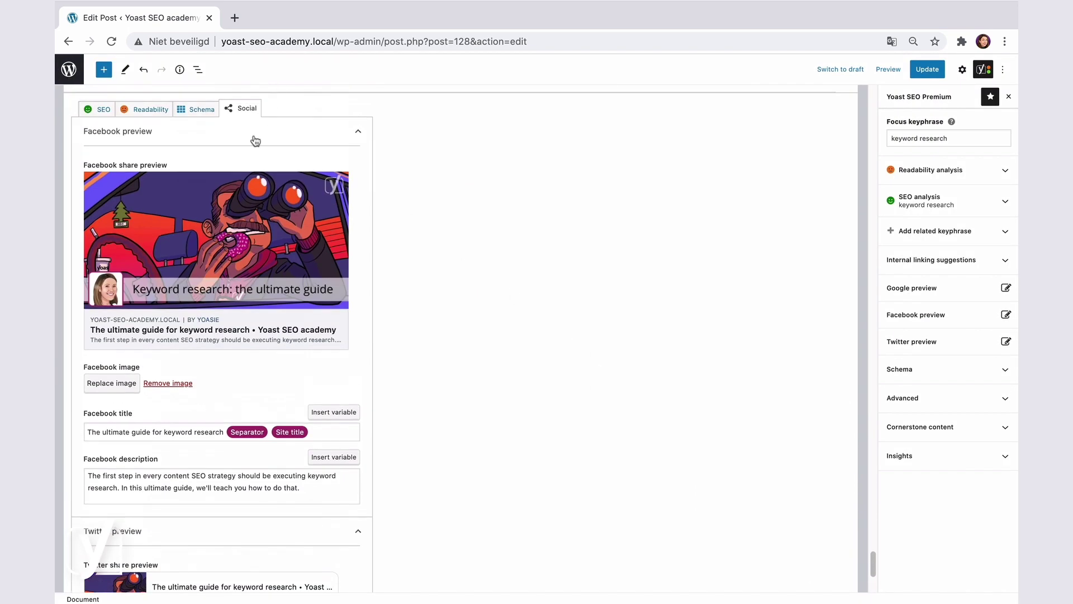
pyautogui.scroll(-1, 235, 153)
pyautogui.scroll(1, 236, 155)
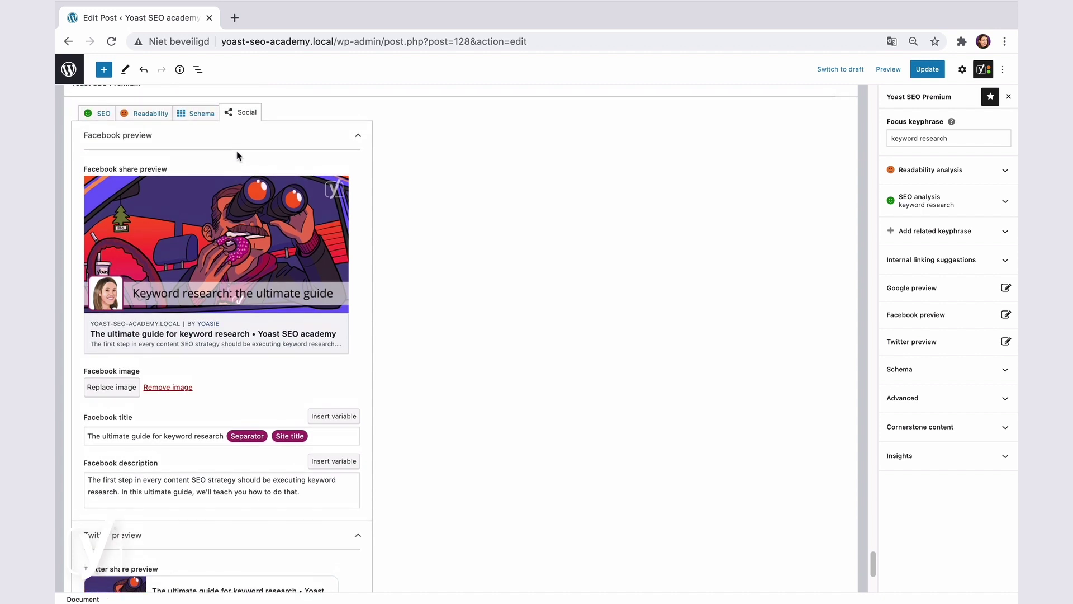
pyautogui.scroll(-5, 237, 156)
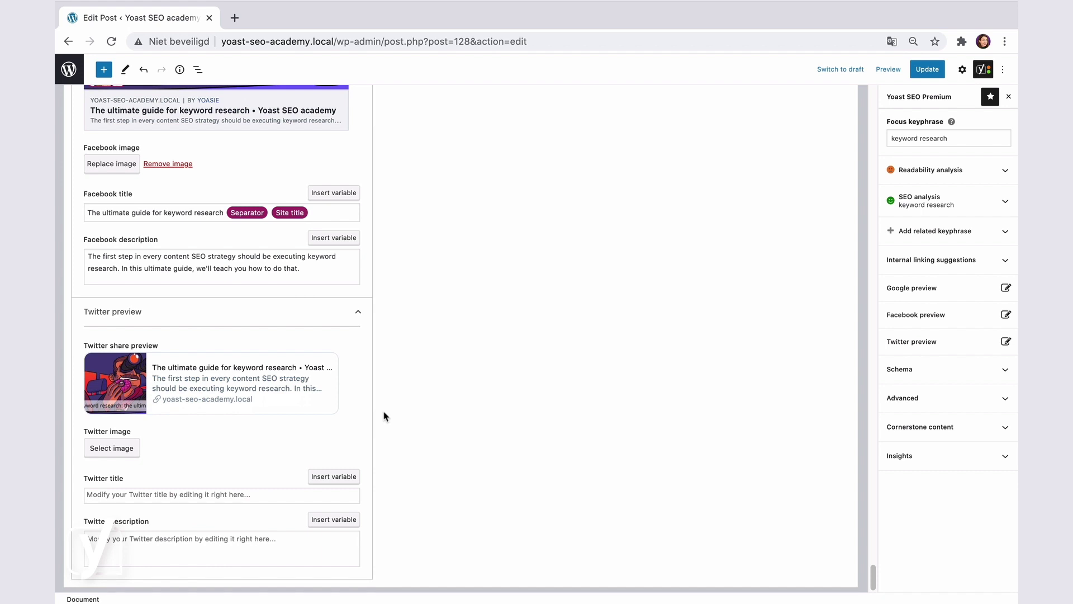
pyautogui.scroll(4, 385, 417)
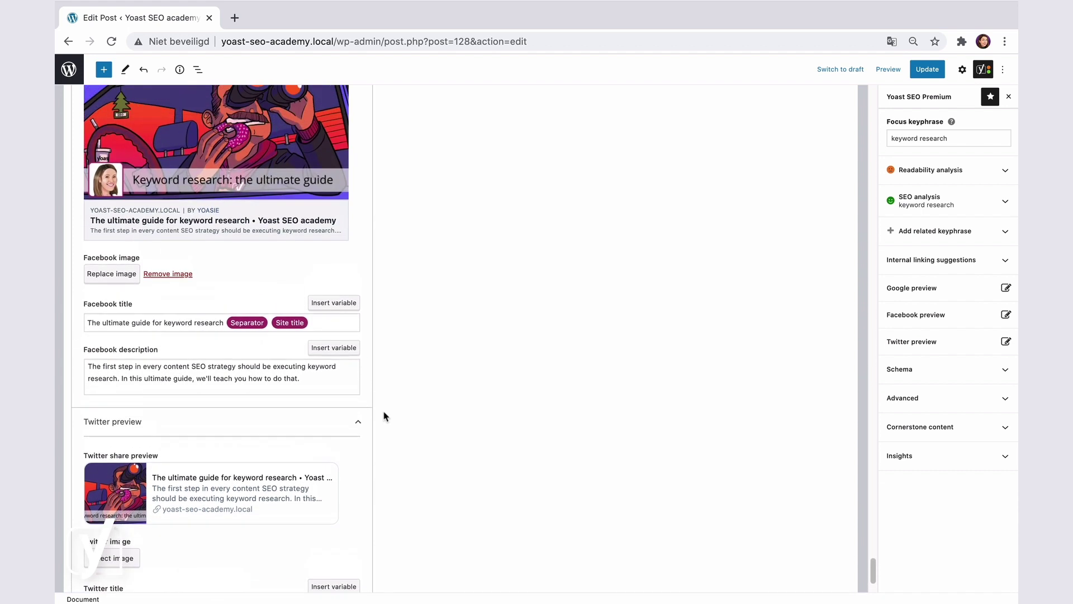
pyautogui.scroll(1, 384, 417)
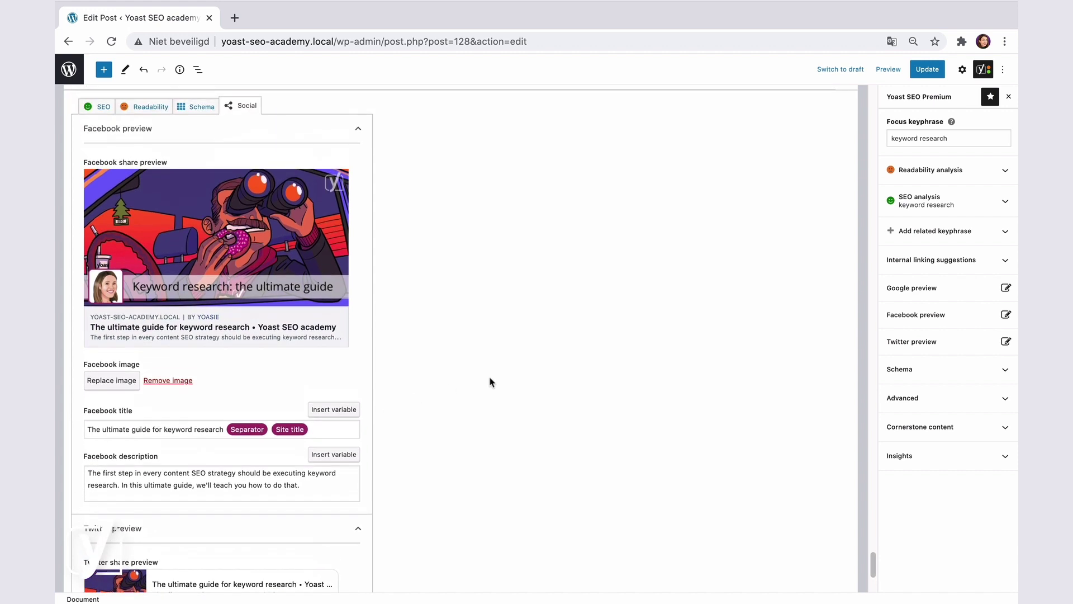
pyautogui.click(957, 314)
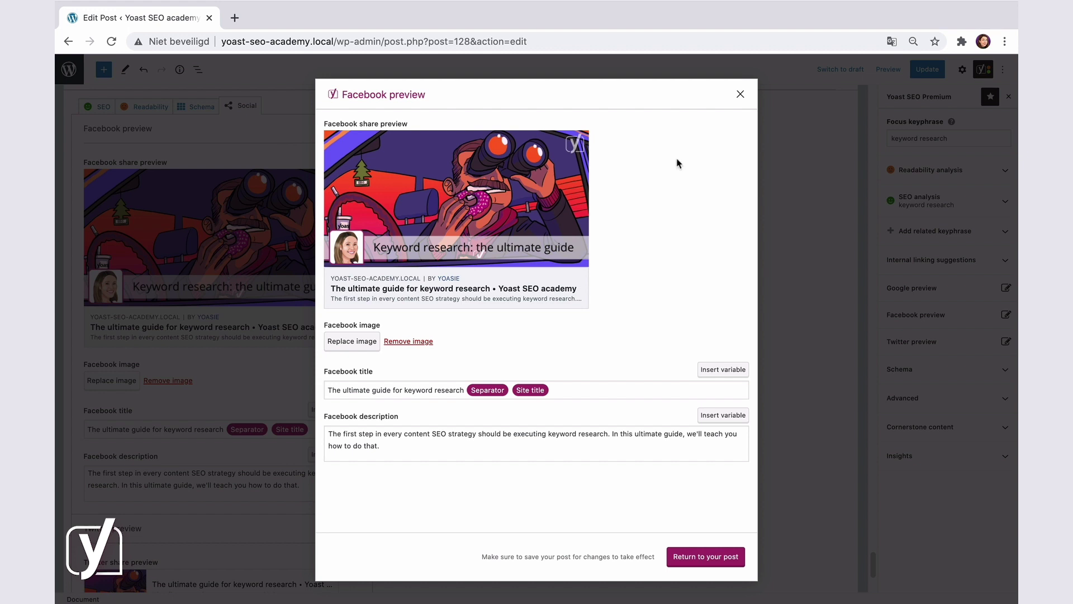
pyautogui.click(741, 95)
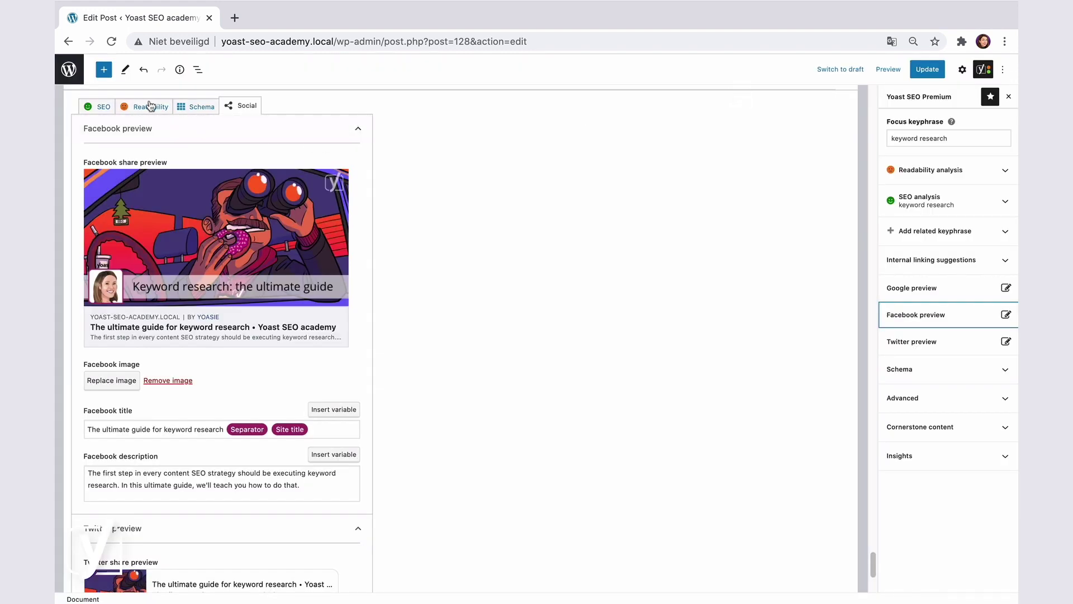
# Leave the post editor without saving and show the Pinterest tab of Yoast's Social settings
pyautogui.click(72, 78)
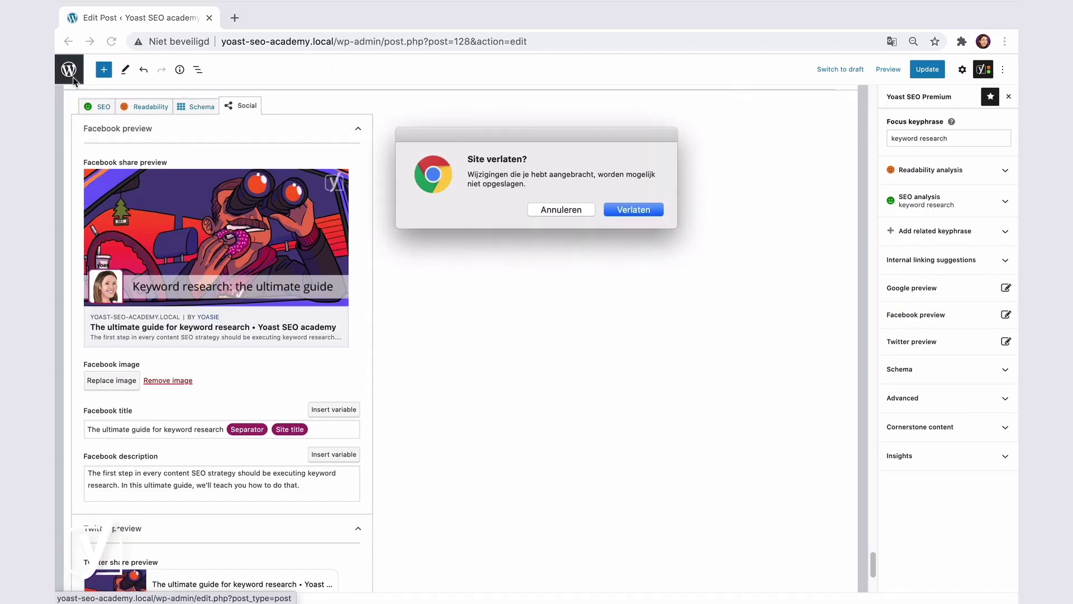
pyautogui.click(626, 217)
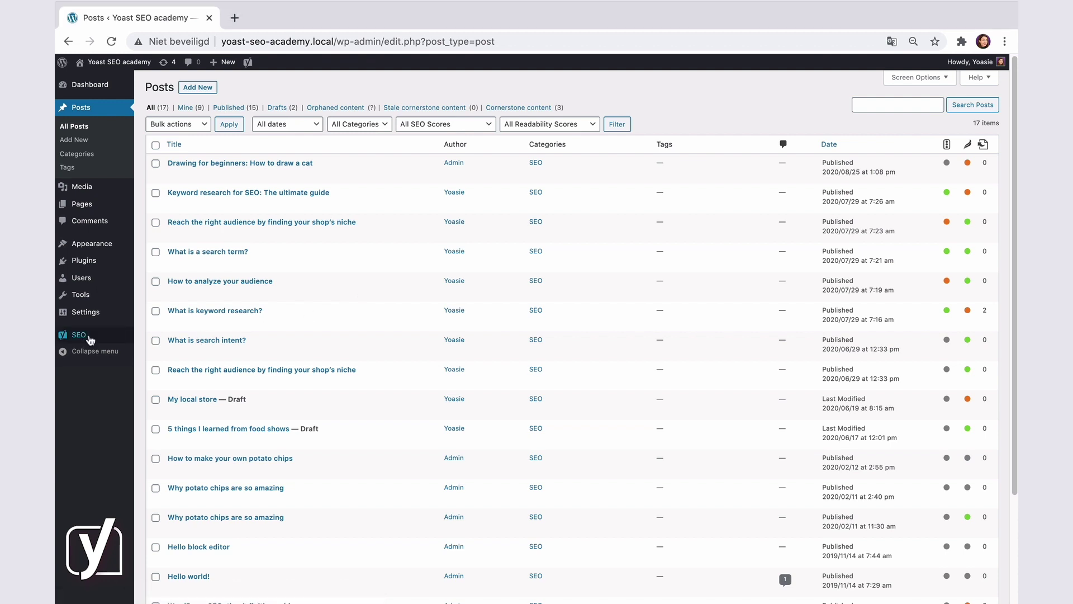
pyautogui.moveTo(90, 339)
pyautogui.click(149, 366)
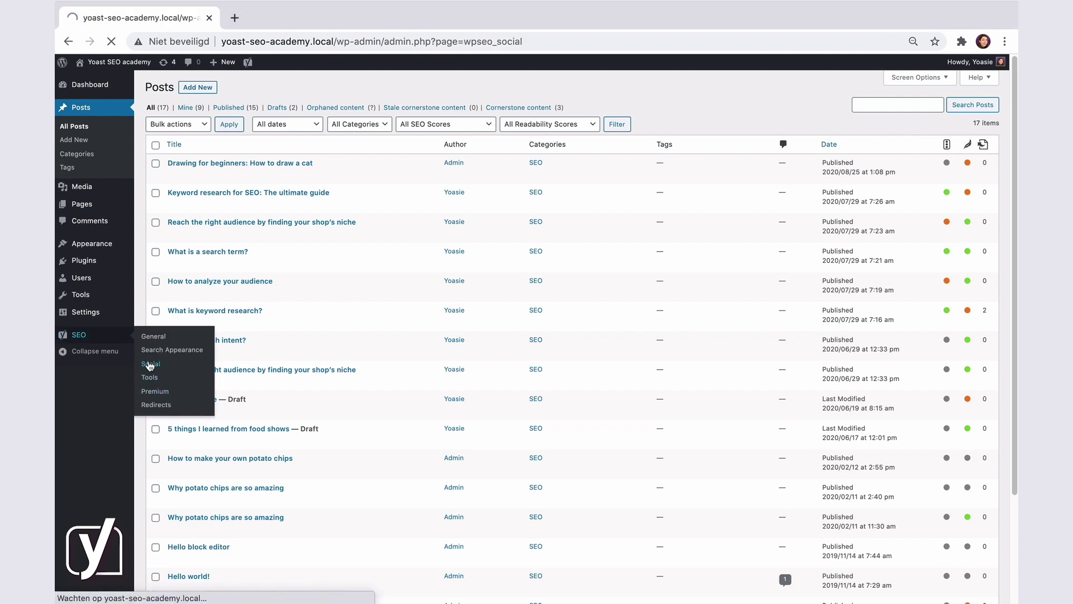
pyautogui.click(315, 118)
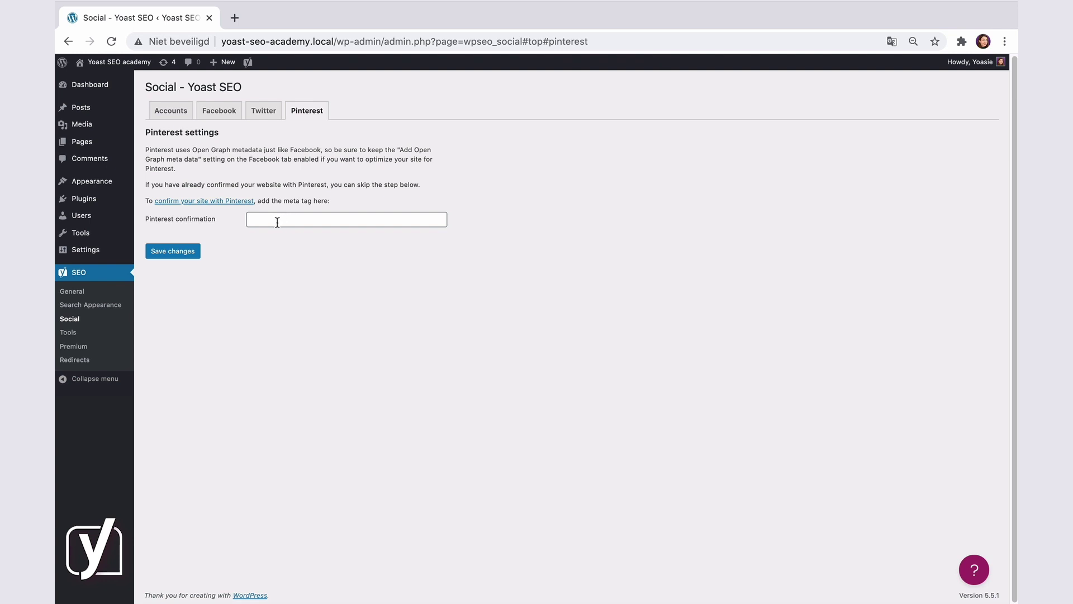
# On Pinterest's claim page, enter yoast-seo-academy.local as the website and claim it
pyautogui.click(216, 201)
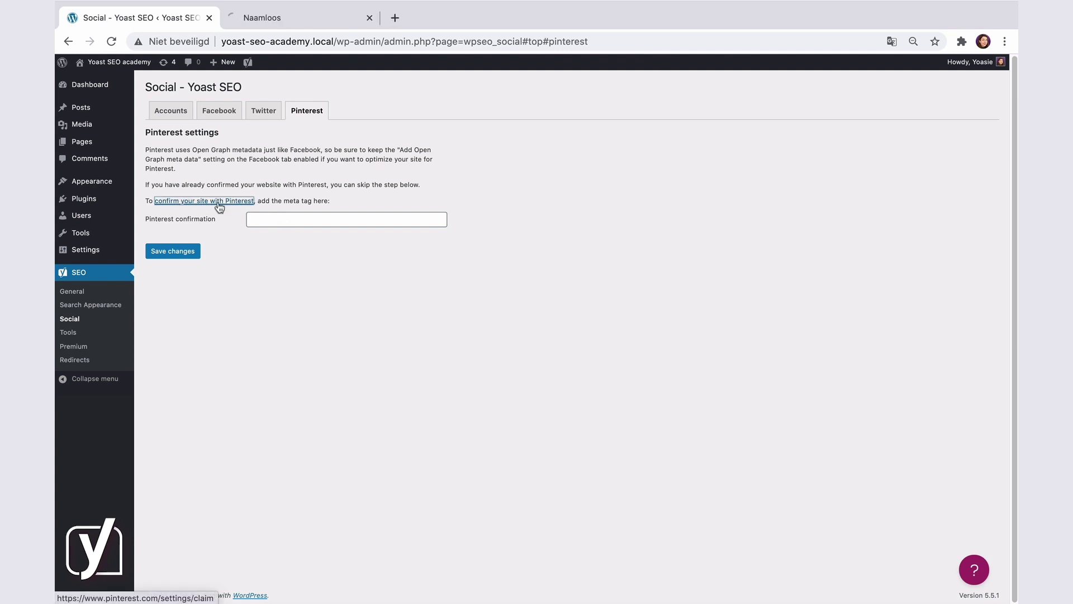
pyautogui.click(285, 18)
pyautogui.click(455, 303)
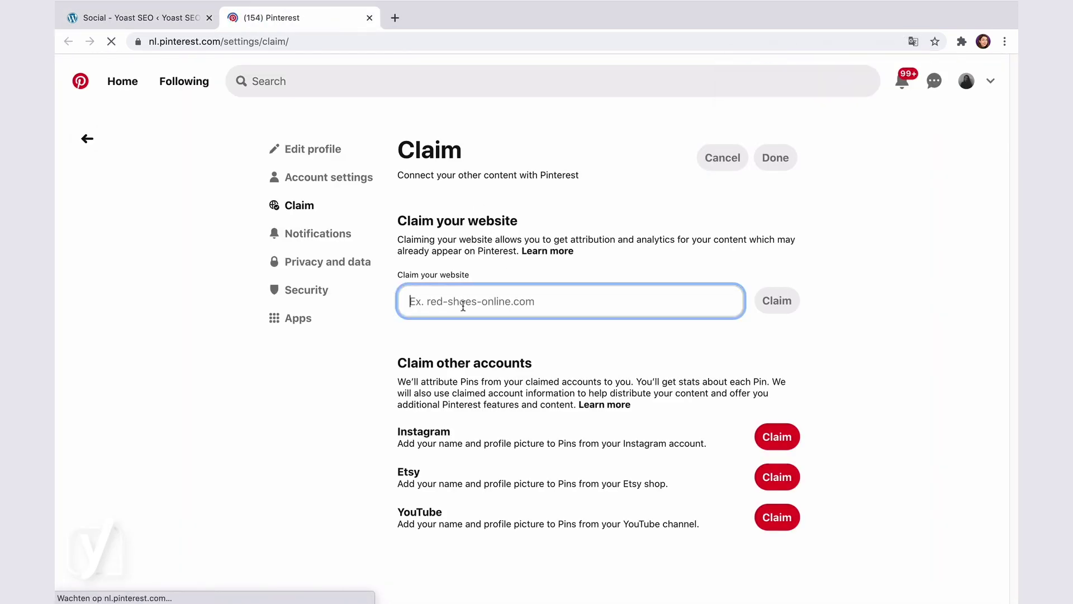
pyautogui.write('yoast-seo-academy.local')
pyautogui.click(778, 301)
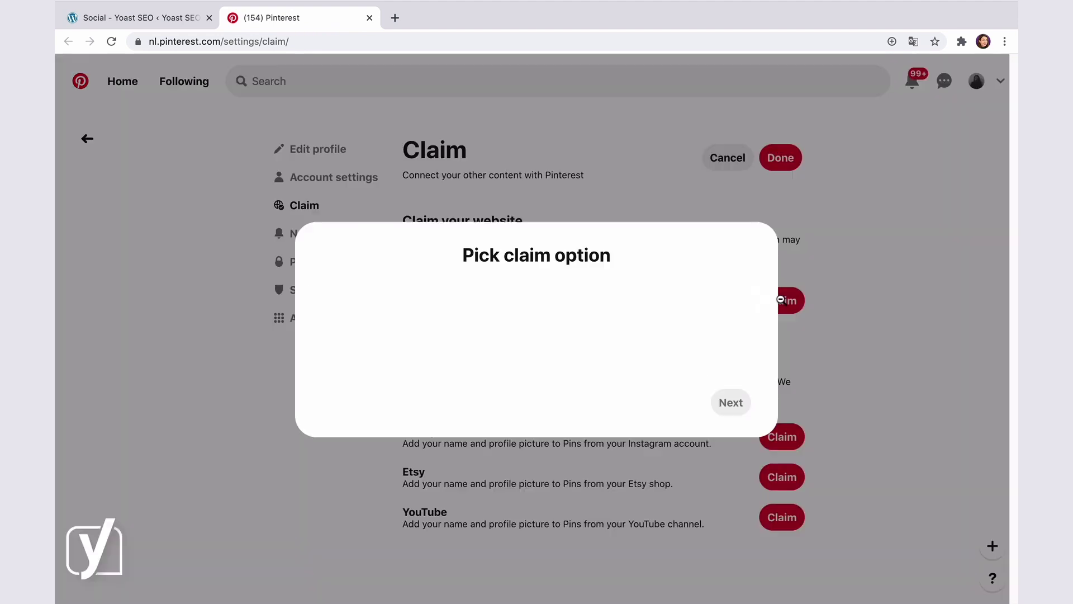
# Choose the HTML tag option, copy the verification meta tag, and submit the claim
pyautogui.click(375, 295)
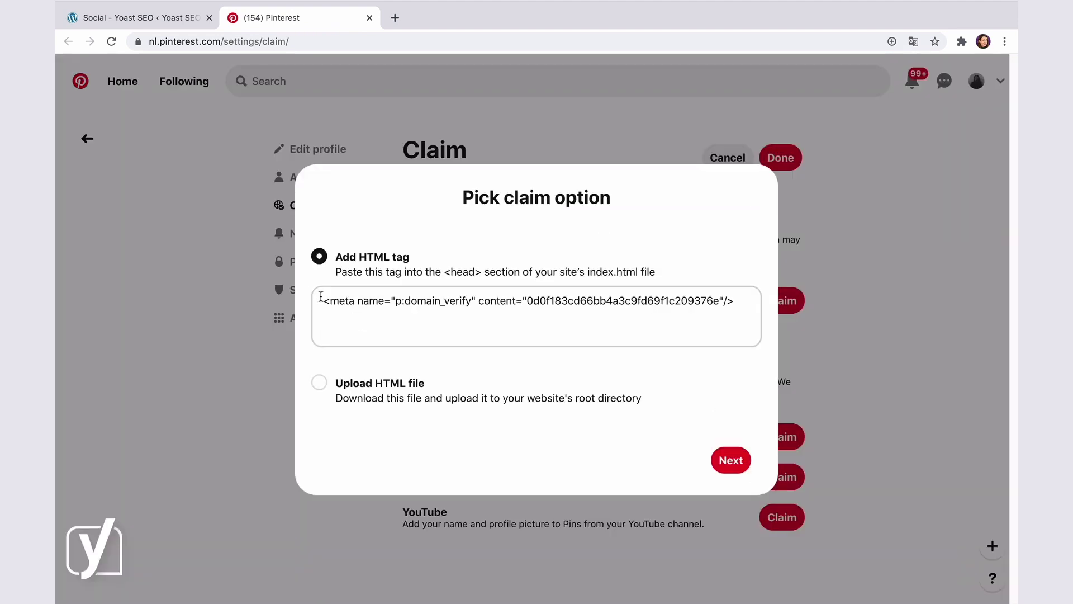
pyautogui.tripleClick(676, 302)
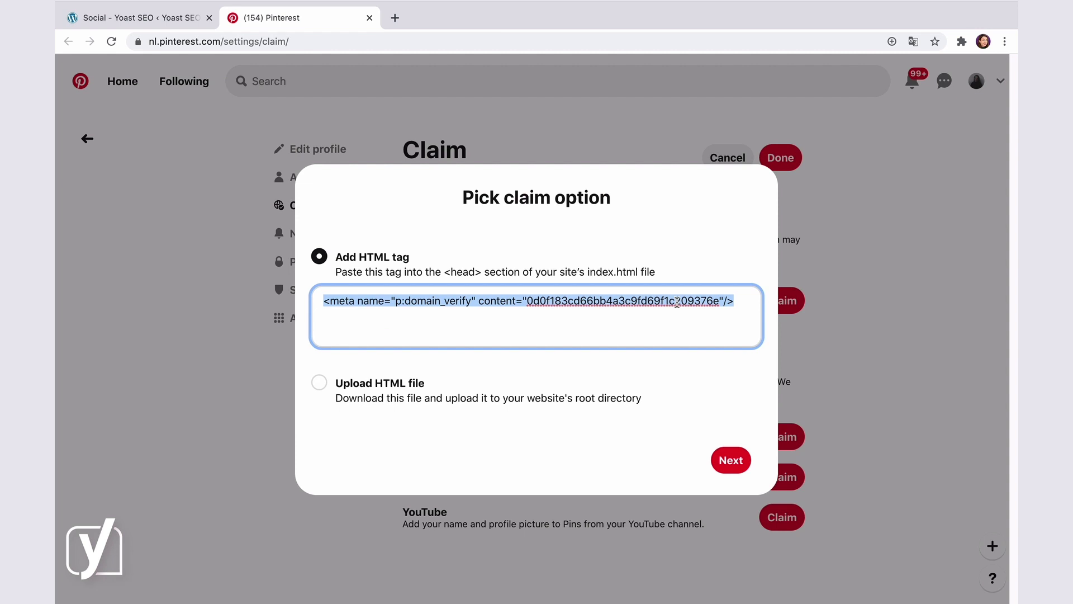
pyautogui.click(727, 457)
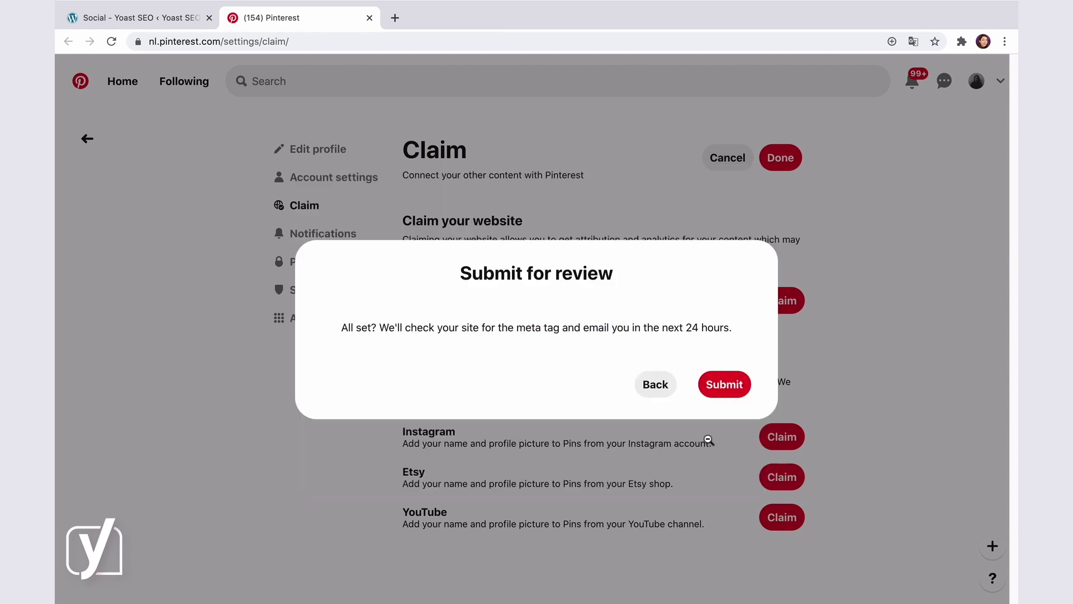
pyautogui.click(723, 384)
# Paste the Pinterest p:domain_verify meta tag into Yoast's Pinterest confirmation field and save
pyautogui.click(139, 17)
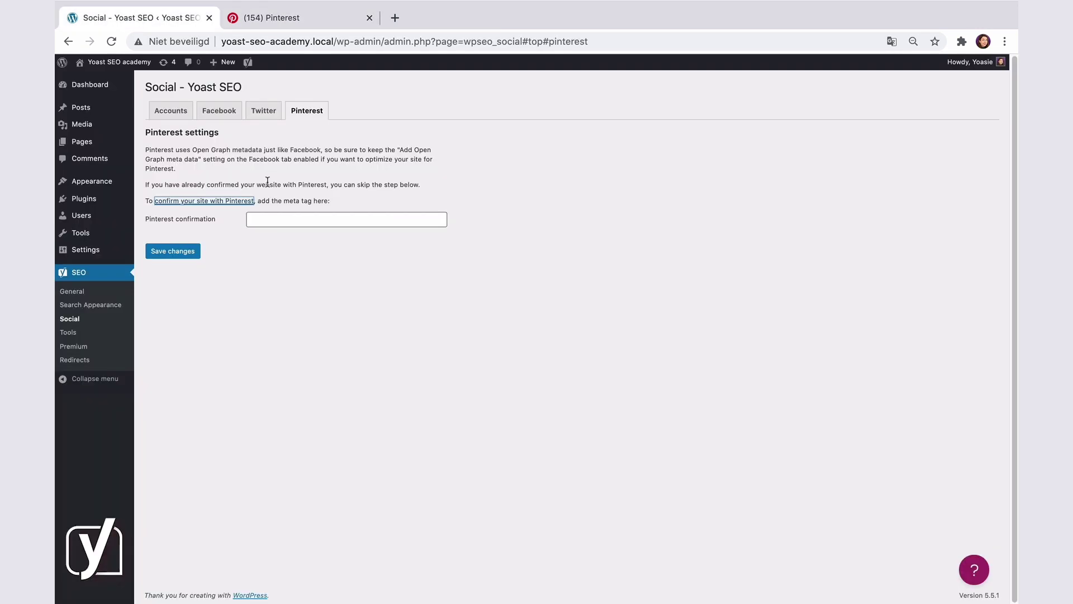
pyautogui.click(251, 219)
pyautogui.press('super+v')
pyautogui.click(185, 255)
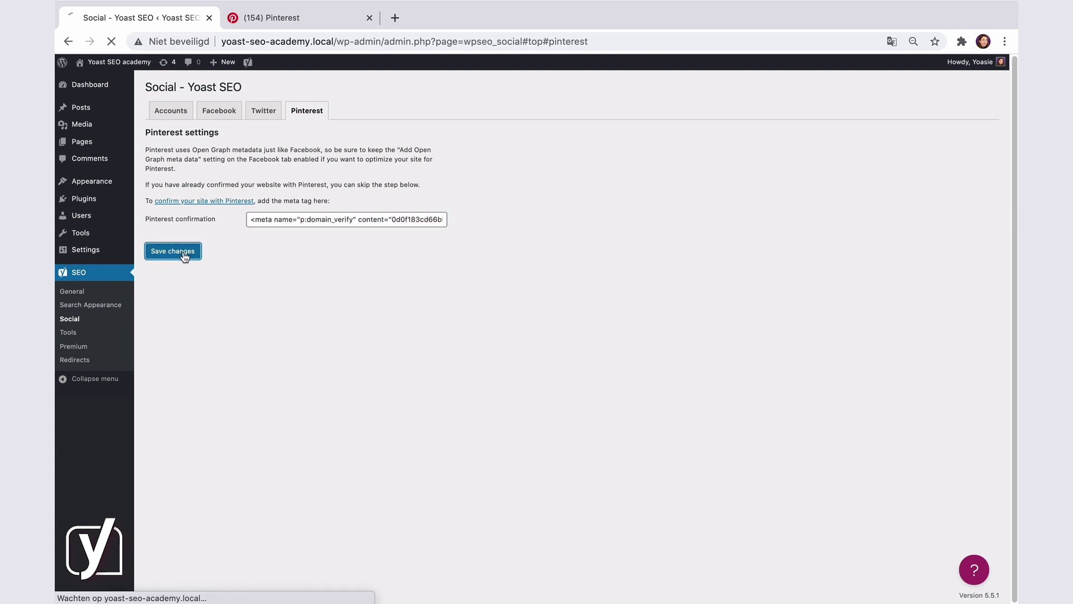